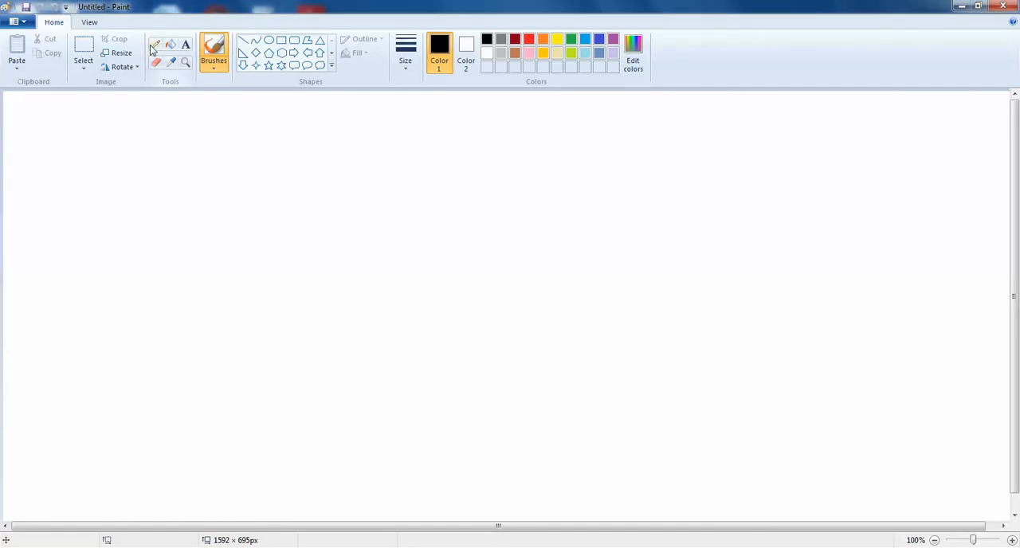
Step: Scribble long freehand brush strokes across the whole canvas in black, light blue and purple
mouse_move(391, 178)
left_mouse_down()
mouse_move(531, 337)
mouse_move(319, 287)
mouse_move(387, 319)
mouse_move(227, 199)
mouse_move(16, 163)
mouse_move(171, 455)
mouse_move(114, 465)
mouse_move(951, 407)
mouse_move(1005, 344)
mouse_move(180, 125)
left_mouse_up()
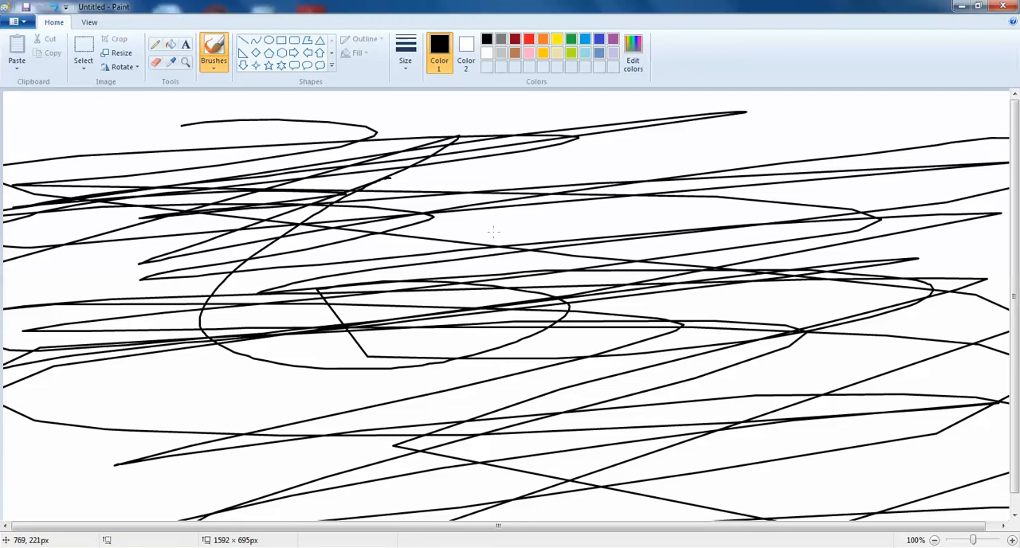
left_click(587, 39)
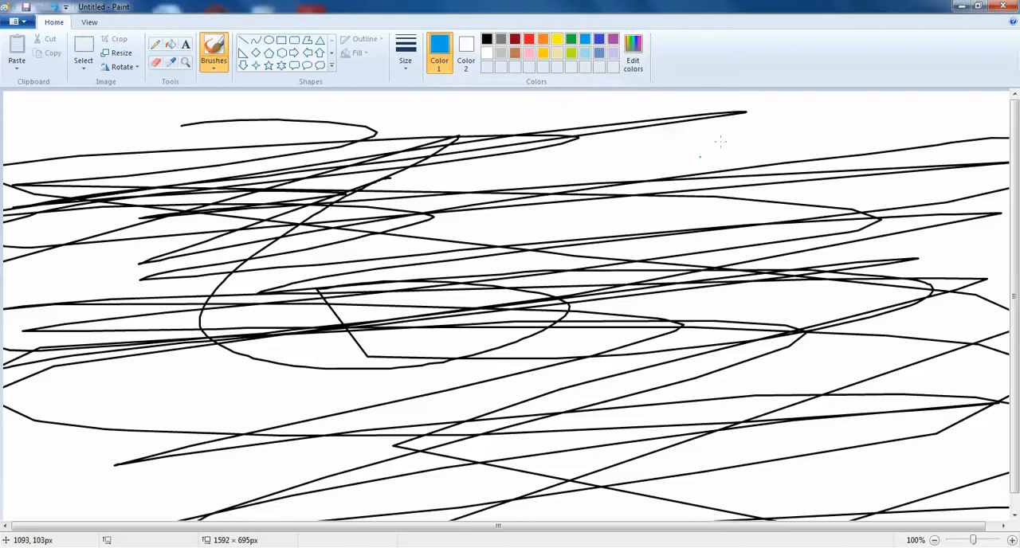
mouse_move(817, 128)
left_mouse_down()
mouse_move(159, 254)
mouse_move(1005, 248)
mouse_move(829, 191)
mouse_move(847, 455)
mouse_move(628, 277)
mouse_move(223, 423)
mouse_move(360, 452)
left_mouse_up()
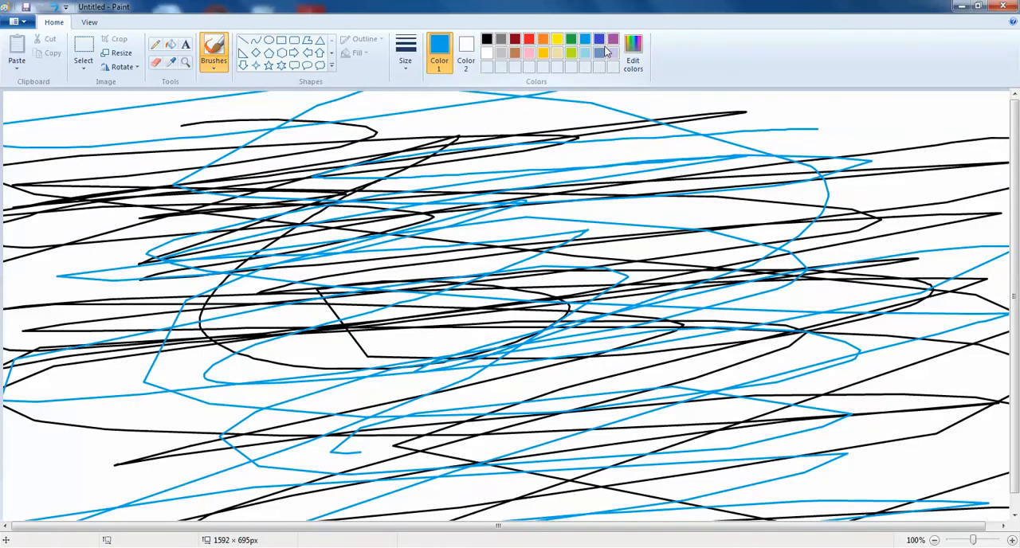
left_click(613, 39)
mouse_move(699, 211)
left_mouse_down()
mouse_move(56, 246)
mouse_move(888, 306)
mouse_move(418, 77)
mouse_move(66, 440)
mouse_move(608, 522)
left_mouse_up()
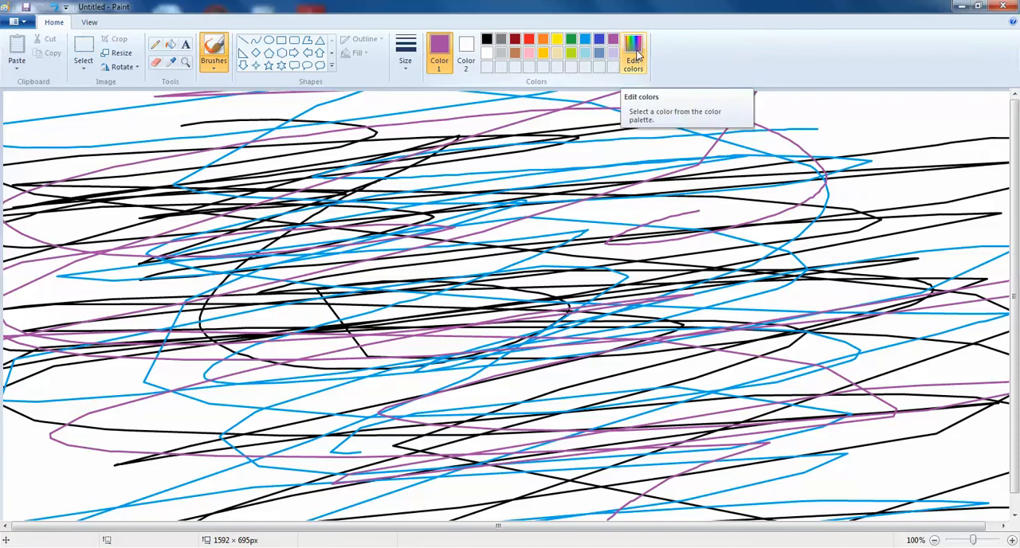
Step: Add a custom blue with hue 131, saturation 204 and luminosity 115, and scribble more strokes across the canvas with it
left_click(633, 51)
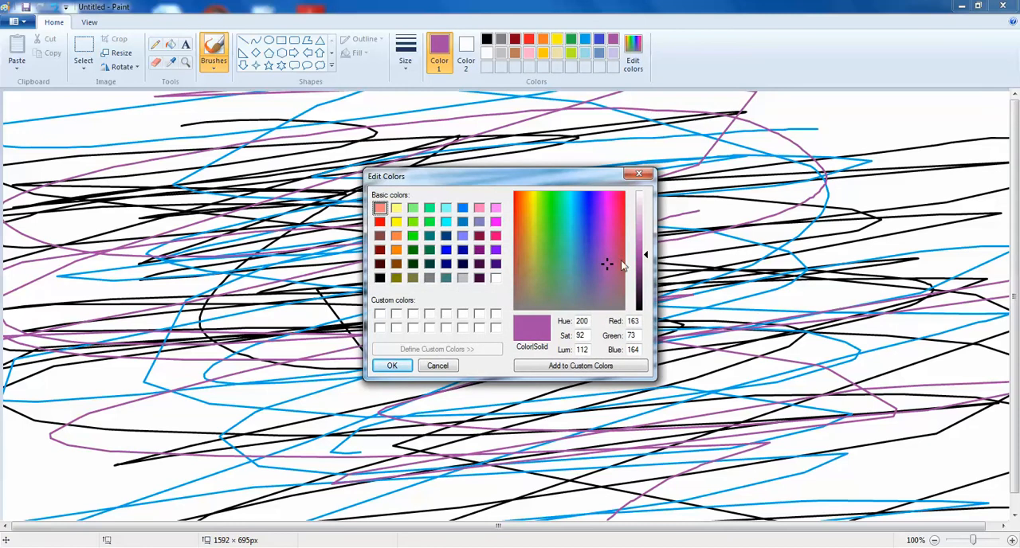
left_click(576, 210)
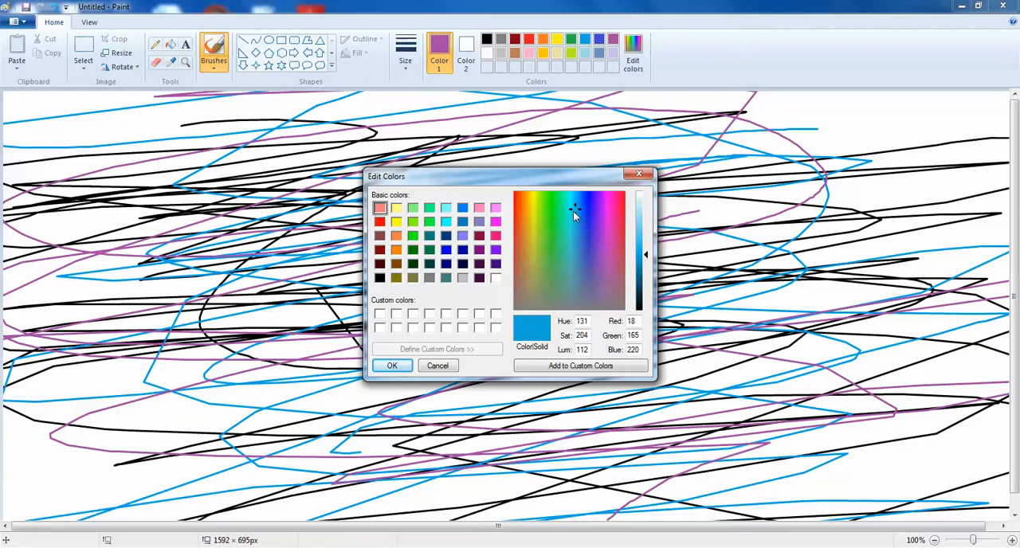
mouse_move(646, 257)
left_mouse_down()
mouse_move(647, 222)
mouse_move(645, 295)
mouse_move(645, 233)
mouse_move(646, 264)
mouse_move(645, 256)
left_mouse_up()
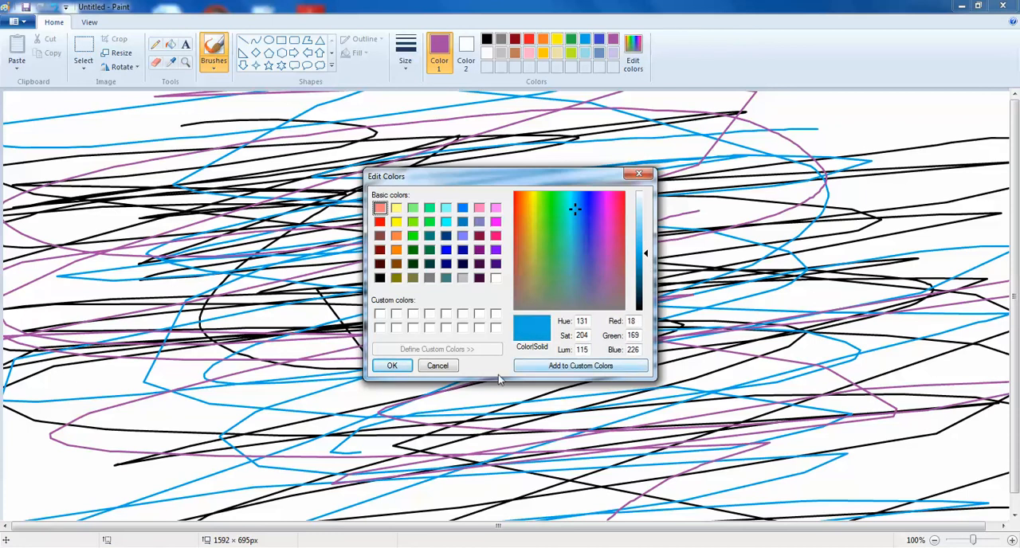
left_click(556, 367)
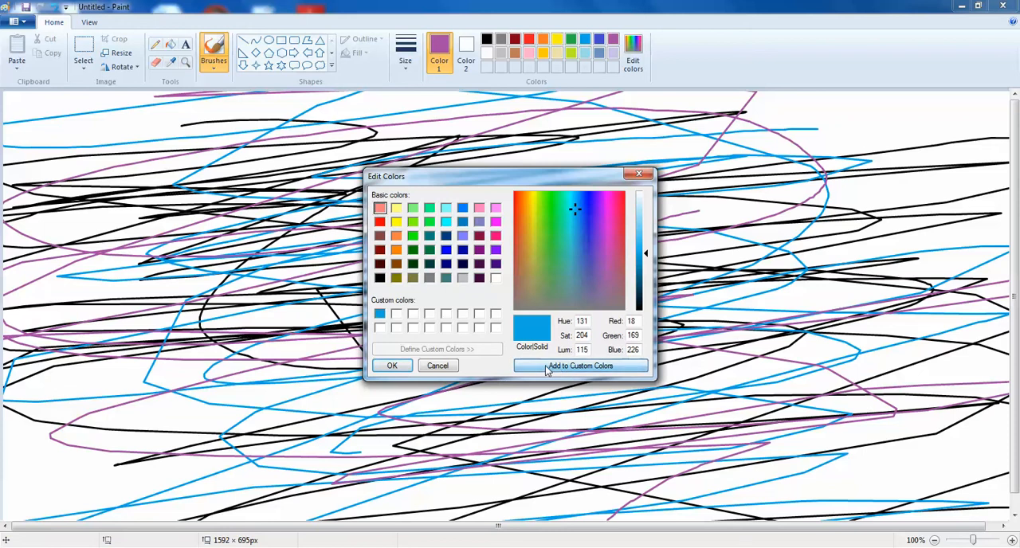
left_click(388, 369)
mouse_move(392, 219)
left_mouse_down()
mouse_move(248, 199)
mouse_move(498, 296)
left_mouse_up()
mouse_move(621, 295)
left_mouse_down()
mouse_move(287, 177)
mouse_move(10, 223)
mouse_move(769, 148)
mouse_move(1009, 247)
mouse_move(679, 492)
mouse_move(494, 522)
left_mouse_up()
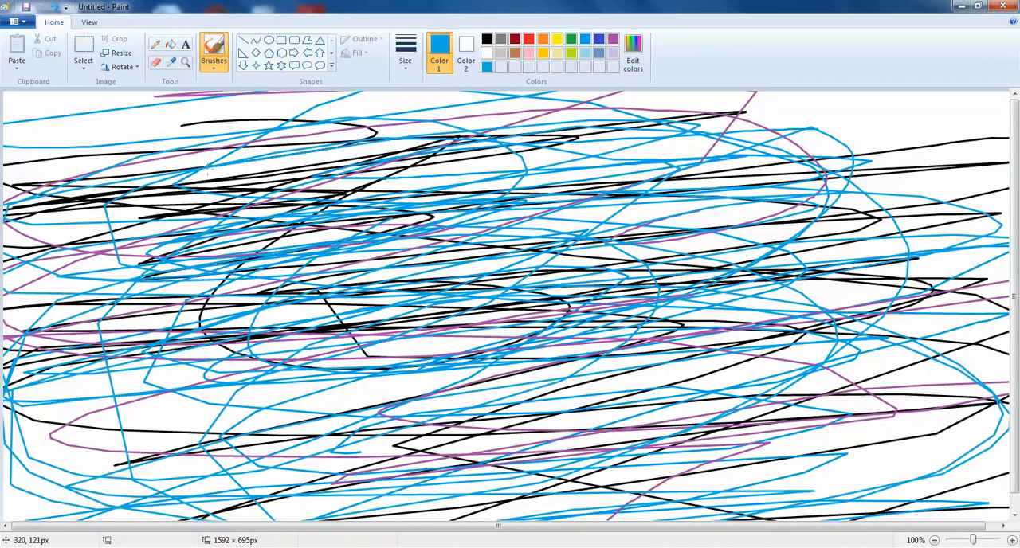
Step: Erase strokes through the middle of the scribble, and replace the picture with a new blank one without saving
left_click(156, 63)
mouse_move(391, 193)
left_mouse_down()
mouse_move(633, 156)
mouse_move(91, 179)
mouse_move(769, 196)
mouse_move(541, 221)
mouse_move(59, 309)
mouse_move(233, 259)
mouse_move(873, 280)
mouse_move(324, 340)
mouse_move(250, 360)
mouse_move(542, 307)
mouse_move(686, 293)
mouse_move(638, 344)
mouse_move(414, 364)
left_mouse_up()
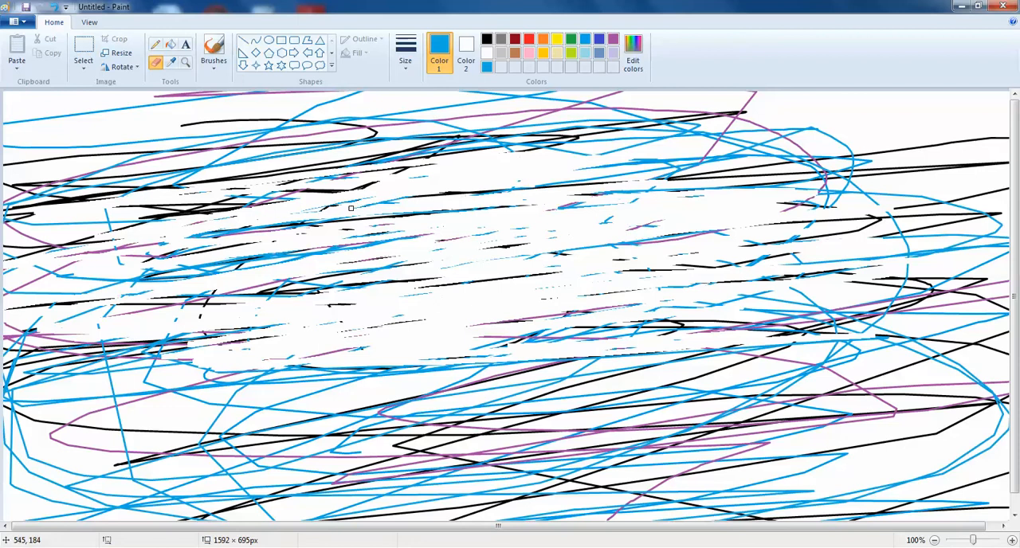
left_click(26, 22)
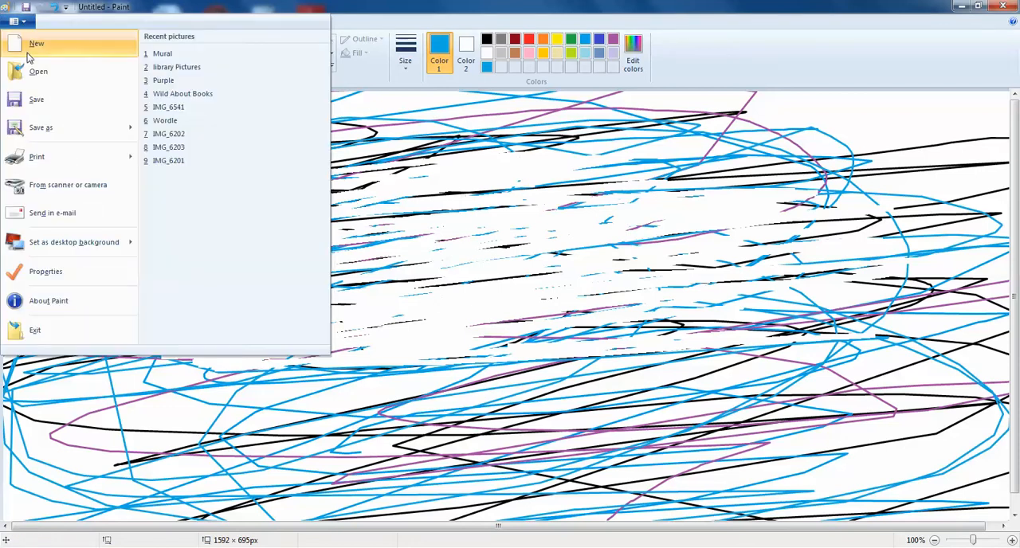
left_click(27, 49)
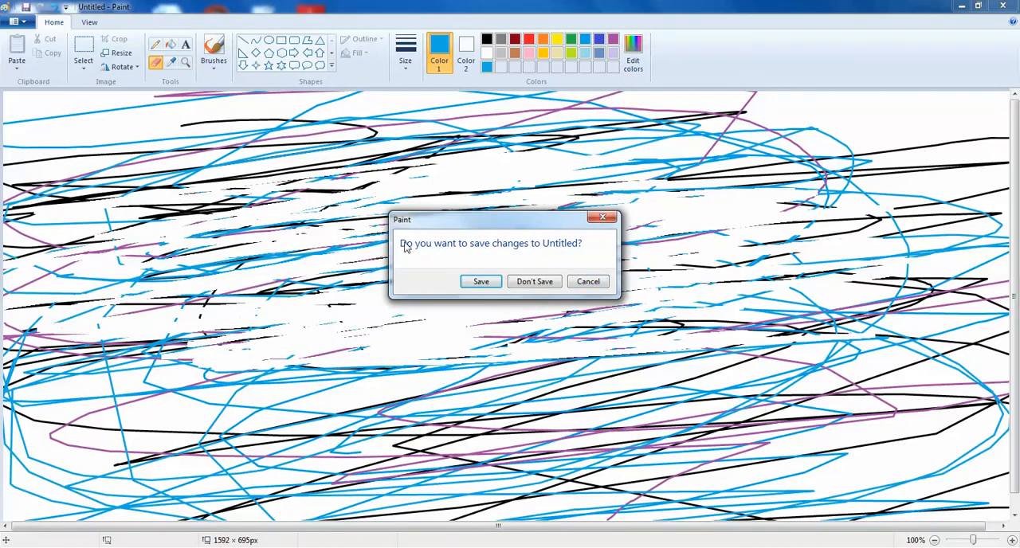
left_click(534, 283)
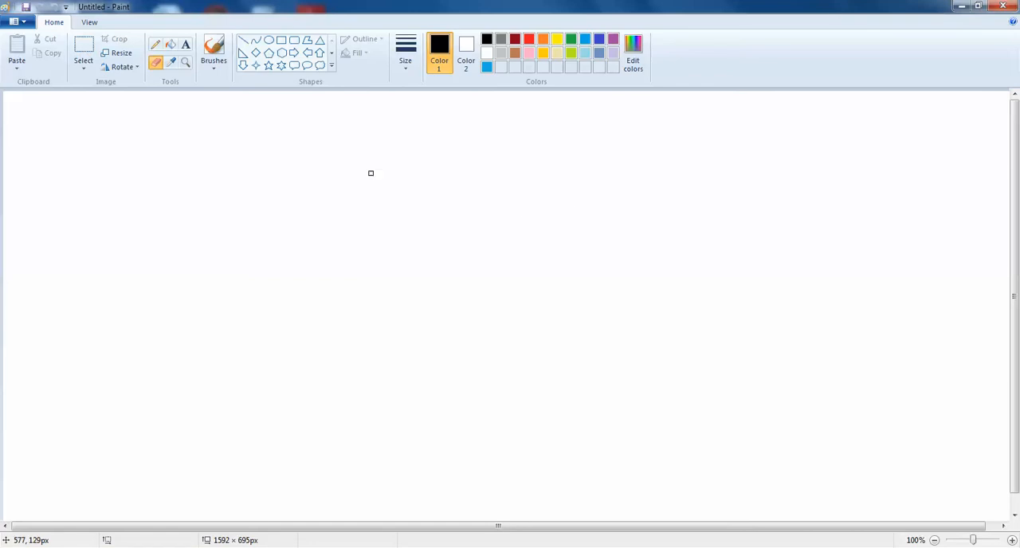
Step: Paint a long black wavy line across the upper canvas with the standard brush
left_click(214, 63)
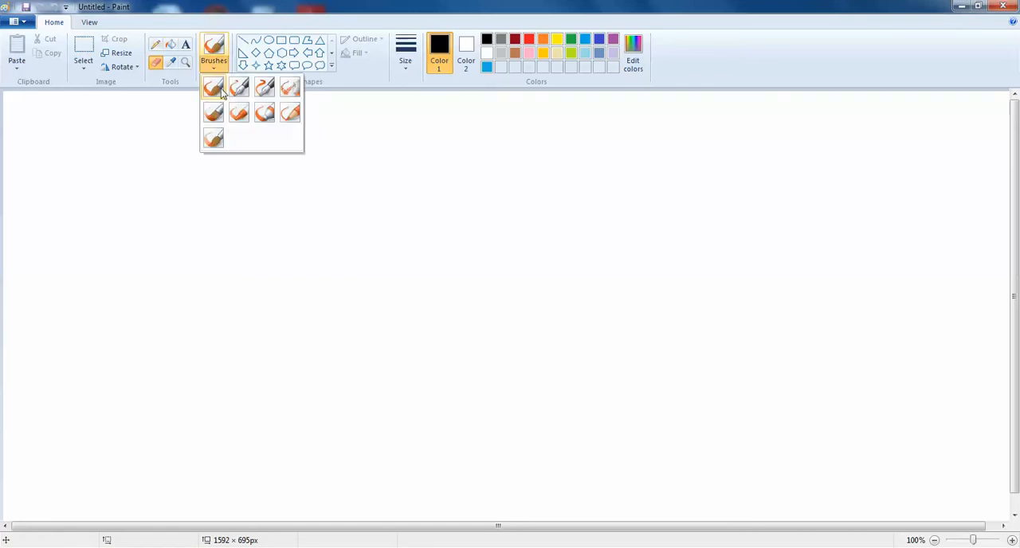
left_click(212, 89)
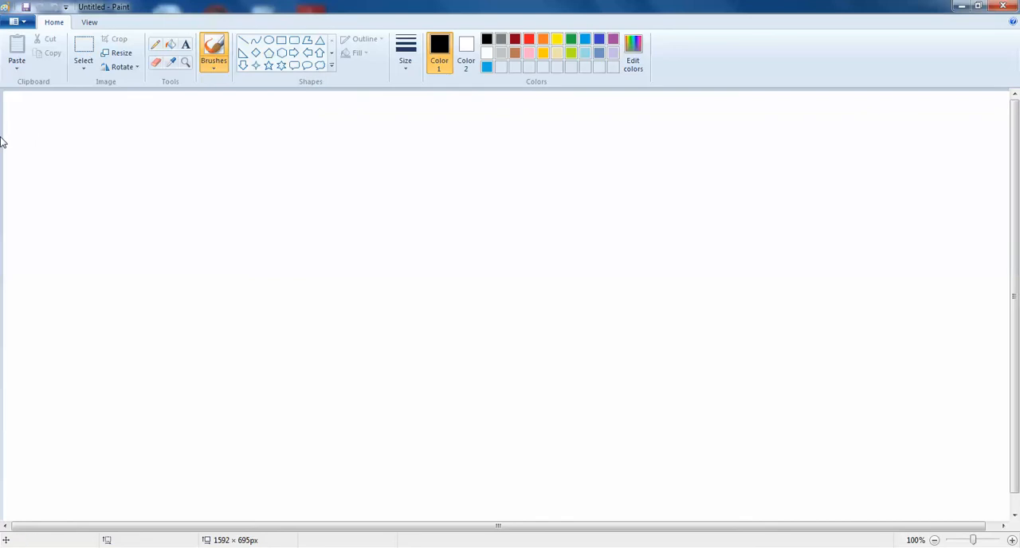
mouse_move(20, 130)
left_mouse_down()
mouse_move(774, 105)
mouse_move(942, 111)
left_mouse_up()
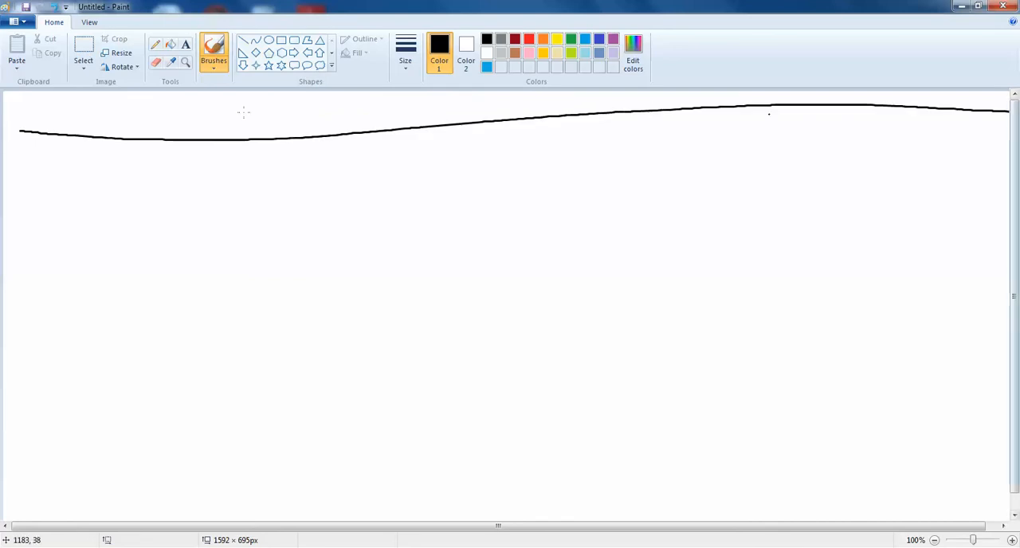
Step: Paint two black wave-shaped strokes with peaks across the upper canvas, one with each of the two calligraphy brushes
left_click(213, 64)
left_click(239, 84)
left_click(158, 191)
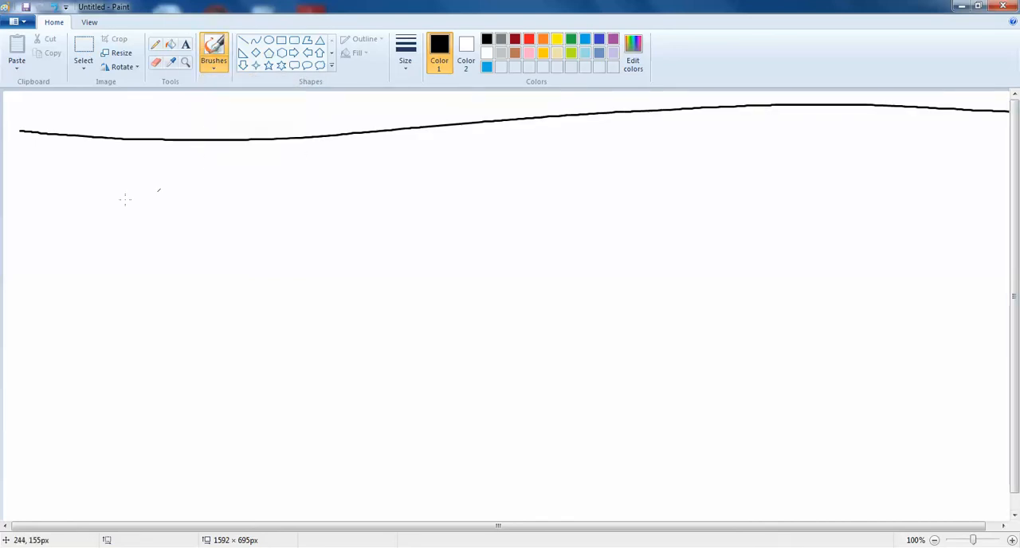
mouse_move(9, 192)
left_mouse_down()
mouse_move(182, 113)
mouse_move(693, 170)
mouse_move(911, 91)
mouse_move(956, 164)
mouse_move(974, 172)
left_mouse_up()
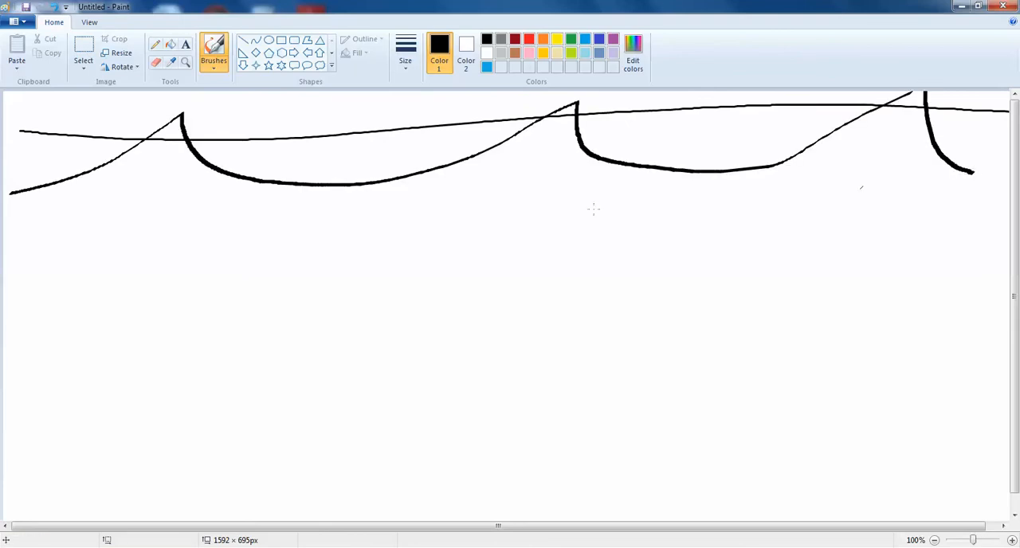
left_click(220, 67)
left_click(265, 88)
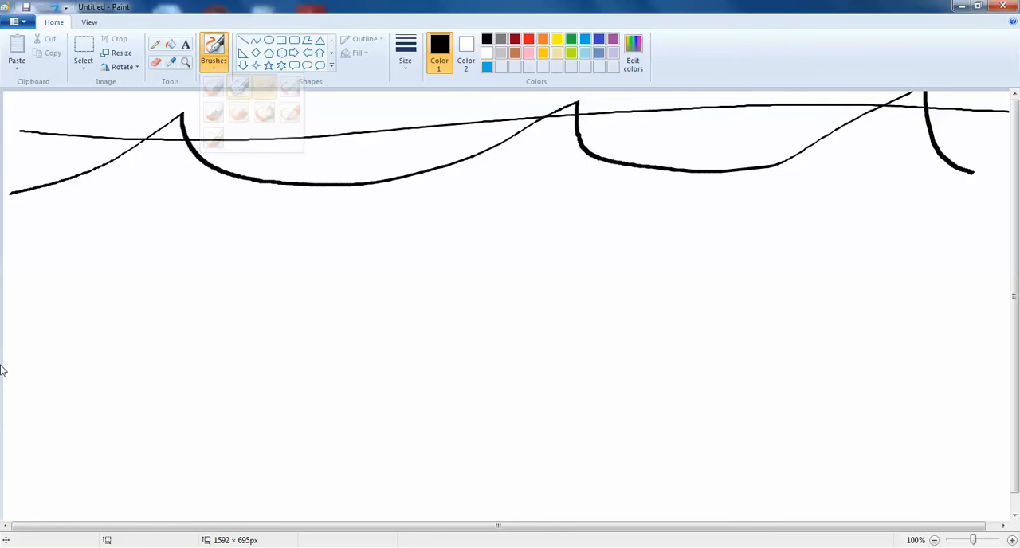
mouse_move(13, 221)
left_mouse_down()
mouse_move(83, 204)
mouse_move(155, 151)
mouse_move(172, 177)
mouse_move(455, 240)
mouse_move(695, 157)
mouse_move(705, 132)
mouse_move(718, 187)
mouse_move(953, 165)
left_mouse_up()
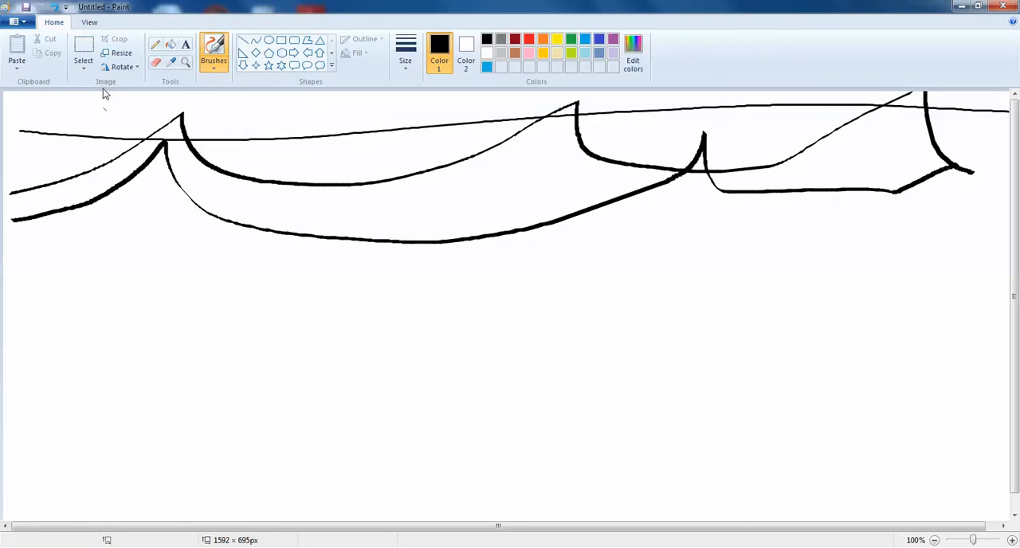
Step: Add a black airbrush stroke below the calligraphy waves and a thick black oil brush stroke beneath it
left_click(214, 67)
left_click(290, 88)
mouse_move(35, 259)
left_mouse_down()
mouse_move(282, 276)
mouse_move(989, 267)
left_mouse_up()
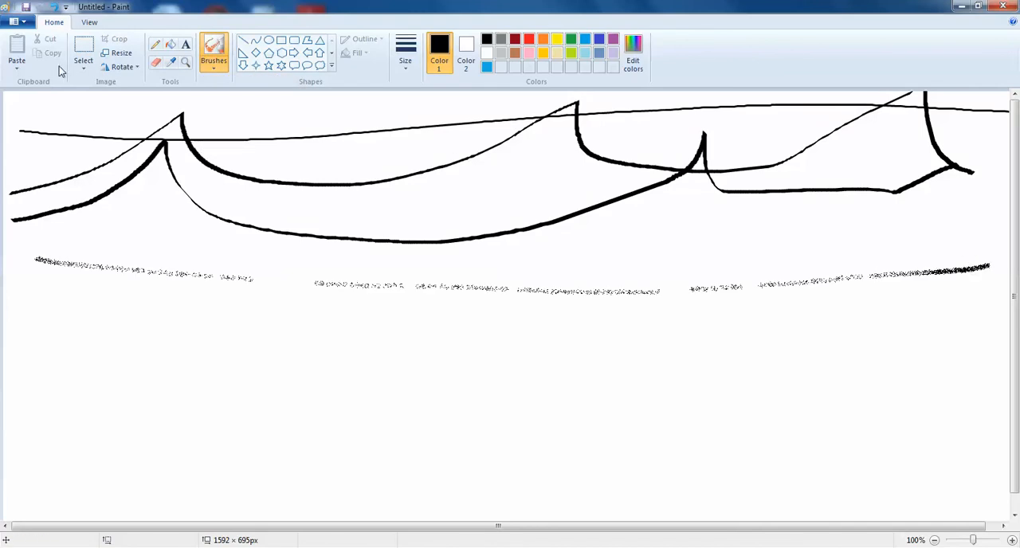
left_click(209, 66)
left_click(213, 113)
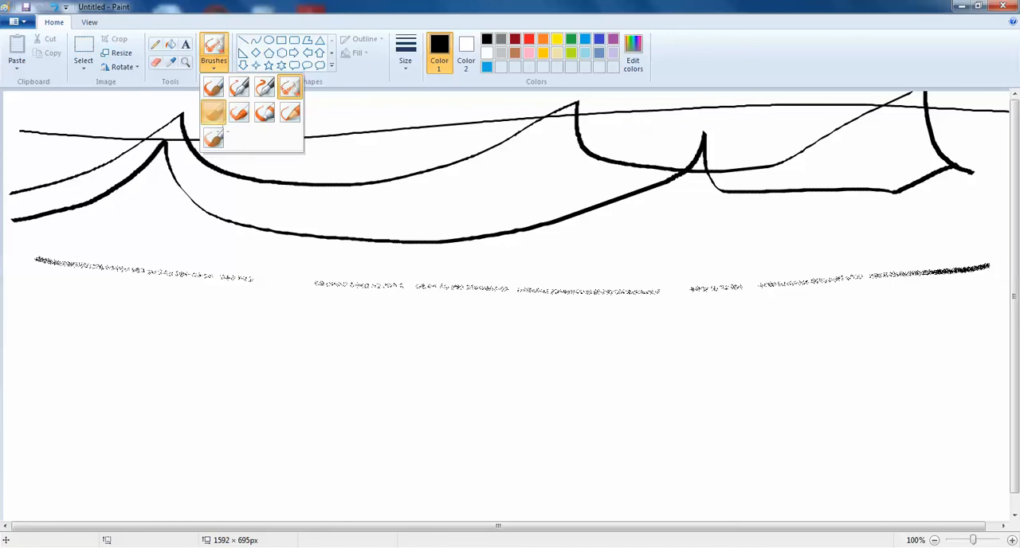
mouse_move(16, 297)
left_mouse_down()
mouse_move(211, 321)
mouse_move(786, 315)
left_mouse_up()
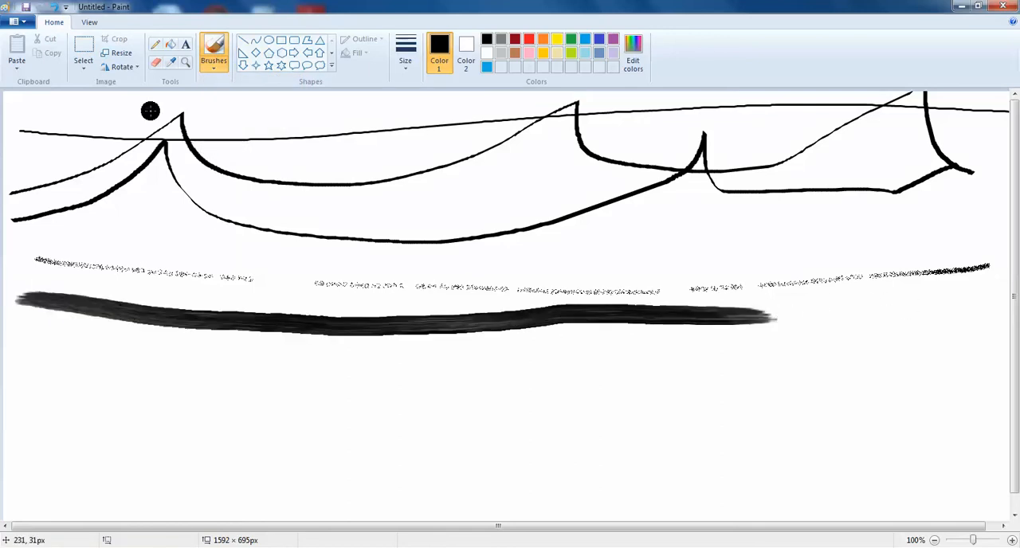
Step: Paint a long black crayon stroke across the canvas below the oil brush stroke
left_click(212, 65)
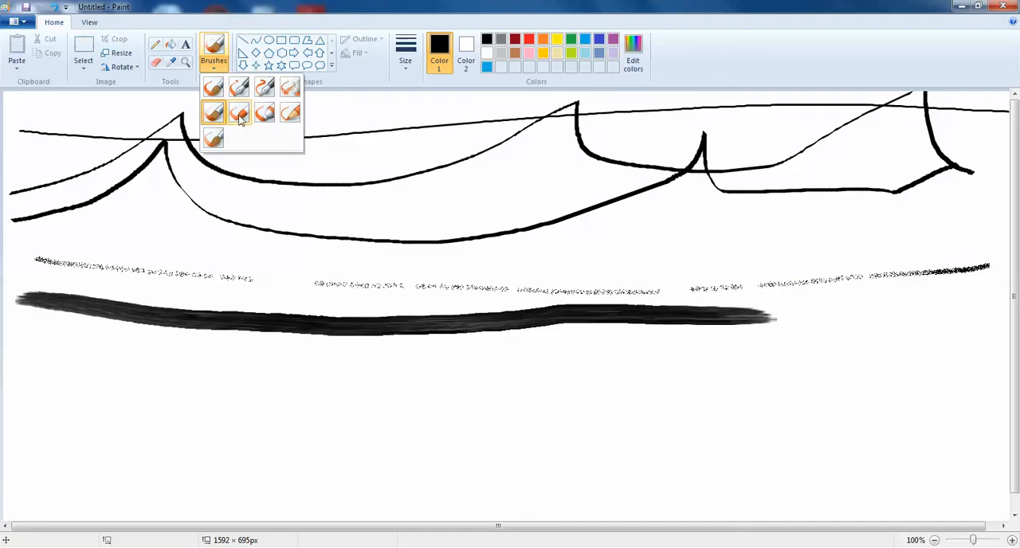
left_click(239, 115)
left_click(212, 67)
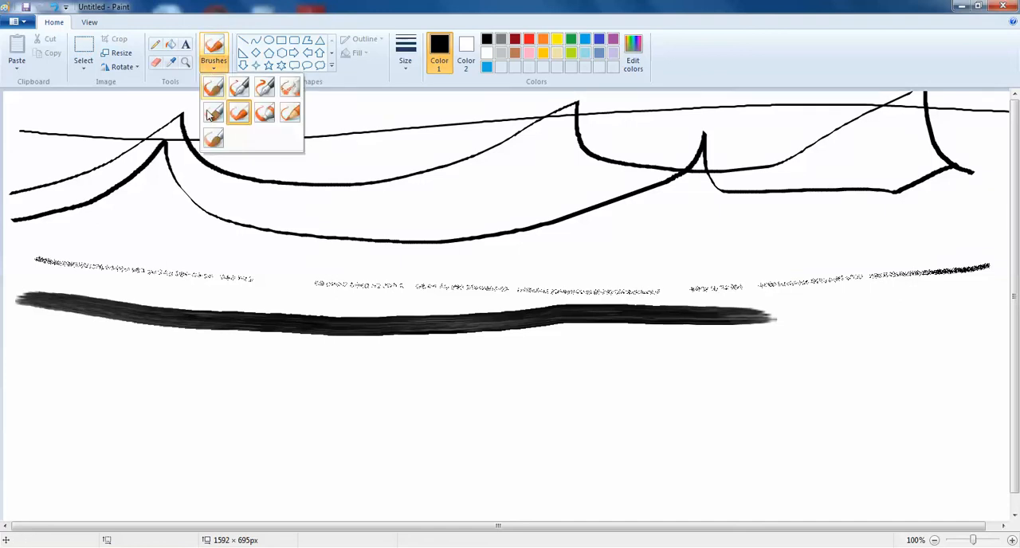
left_click(211, 114)
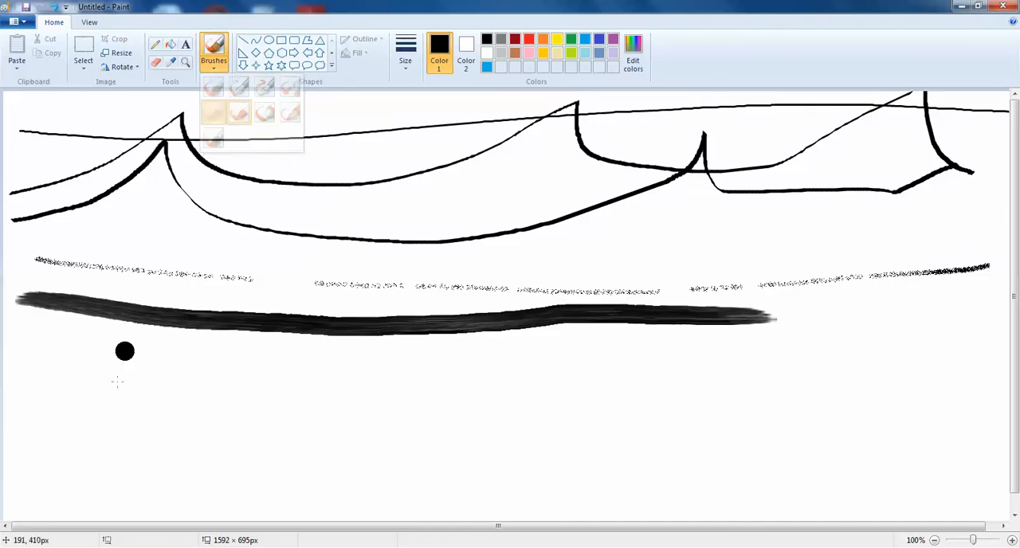
left_click(209, 70)
left_click(239, 113)
mouse_move(27, 332)
left_mouse_down()
mouse_move(438, 392)
mouse_move(880, 375)
left_mouse_up()
Step: Paint a long black marker stroke across the canvas below the crayon stroke
left_click(209, 70)
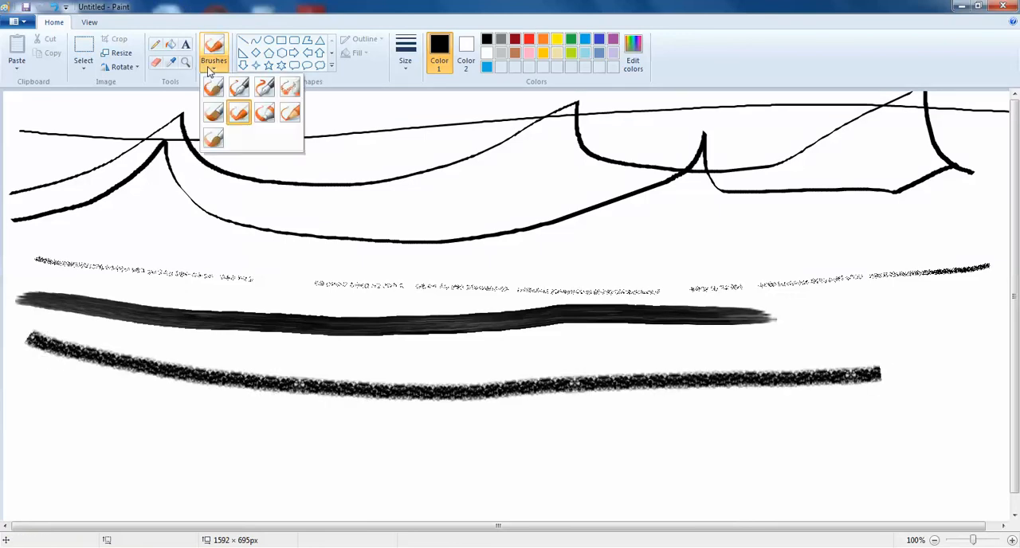
left_click(266, 111)
mouse_move(24, 381)
left_mouse_down()
mouse_move(146, 419)
mouse_move(431, 462)
mouse_move(796, 463)
mouse_move(882, 446)
left_mouse_up()
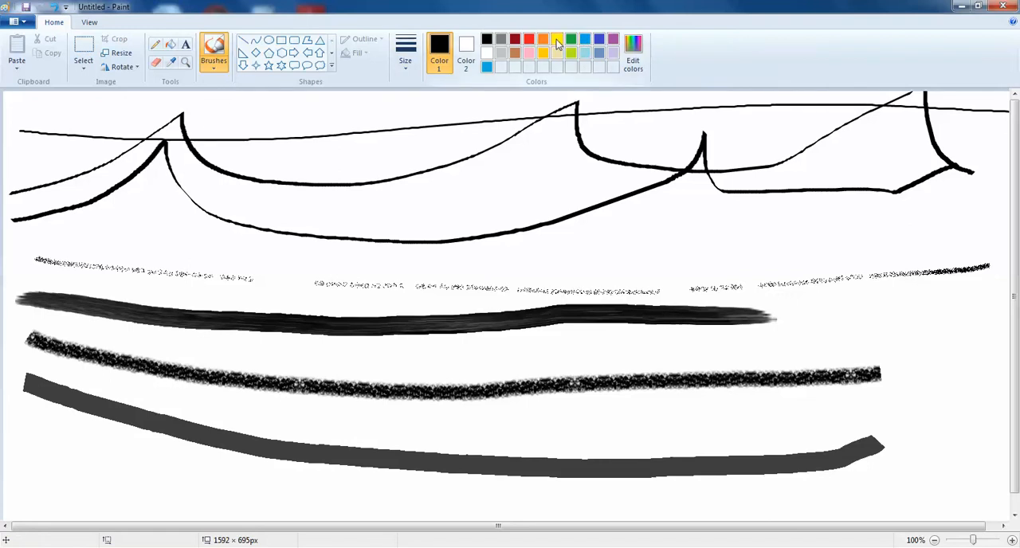
Step: Layer overlapping red marker strokes over the calligraphy waves, building up a solid red patch in the middle
left_click(529, 40)
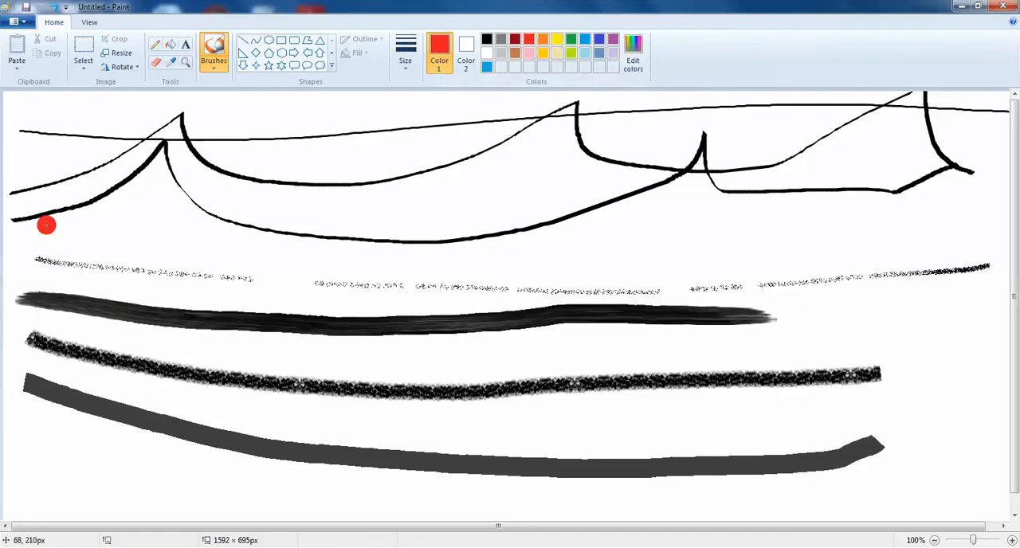
mouse_move(163, 126)
left_mouse_down()
mouse_move(520, 138)
mouse_move(682, 125)
left_mouse_up()
mouse_move(151, 144)
left_mouse_down()
mouse_move(682, 167)
mouse_move(225, 165)
mouse_move(618, 193)
left_mouse_up()
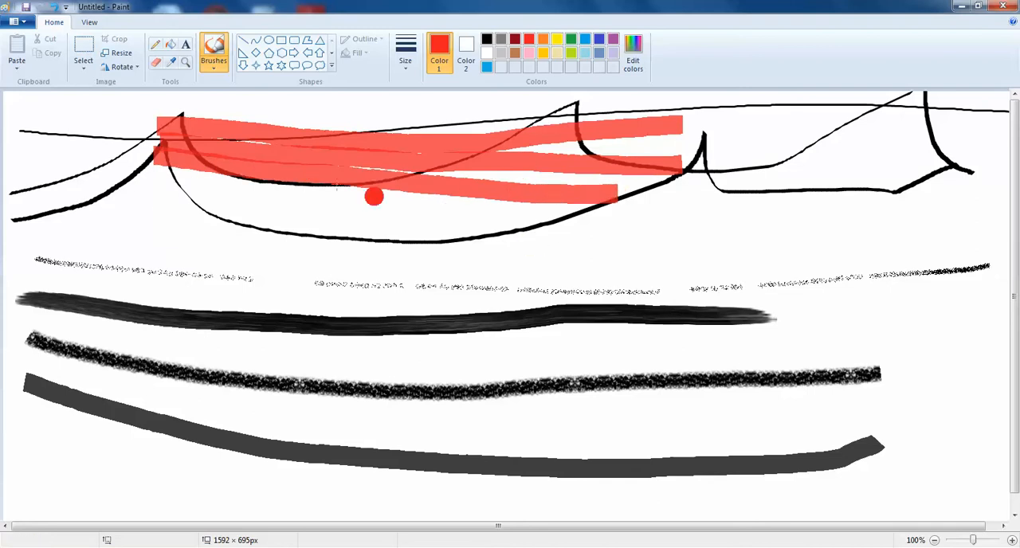
mouse_move(157, 161)
left_mouse_down()
mouse_move(467, 211)
mouse_move(632, 222)
left_mouse_up()
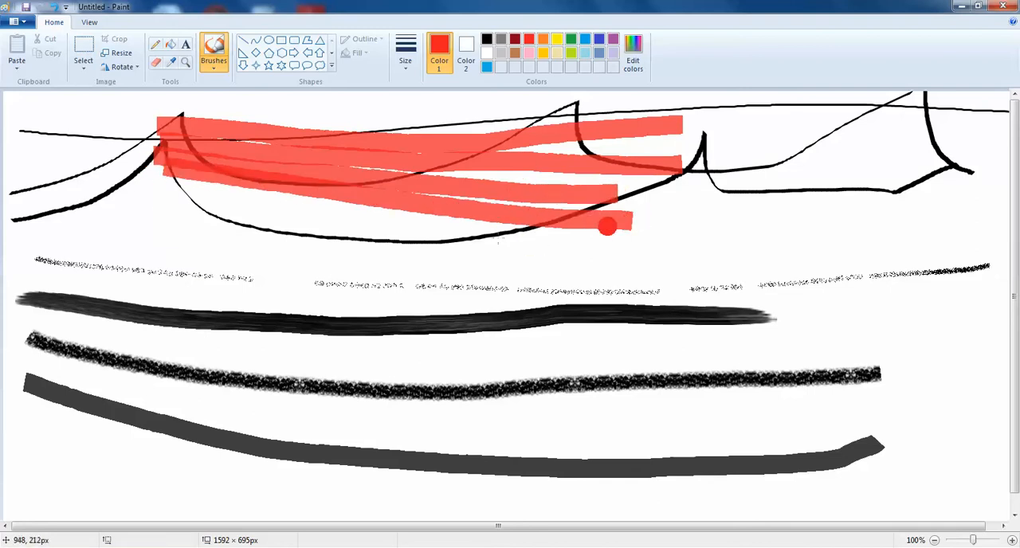
mouse_move(535, 160)
left_mouse_down()
mouse_move(372, 160)
mouse_move(558, 132)
mouse_move(574, 134)
mouse_move(407, 180)
mouse_move(674, 191)
mouse_move(479, 214)
left_mouse_up()
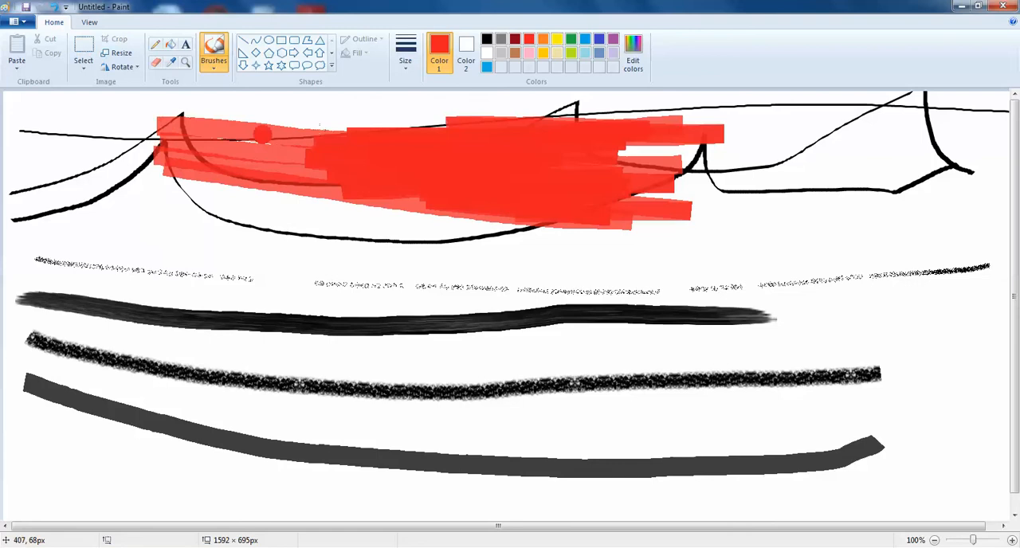
Step: Draw a thin red natural pencil line and a red watercolor stroke near the lower dark marker stroke
left_click(217, 70)
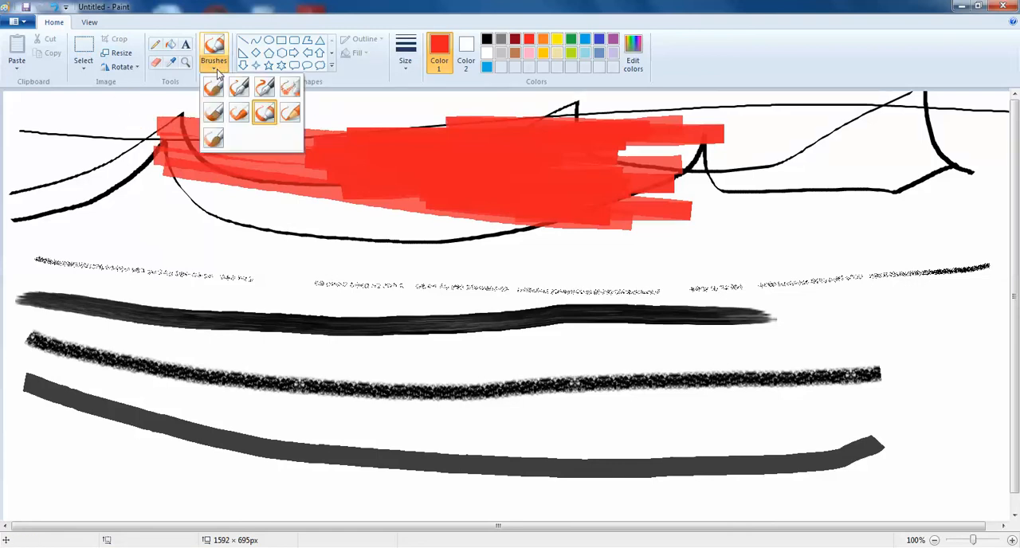
left_click(290, 113)
mouse_move(24, 438)
left_mouse_down()
mouse_move(113, 465)
mouse_move(616, 481)
mouse_move(697, 469)
left_mouse_up()
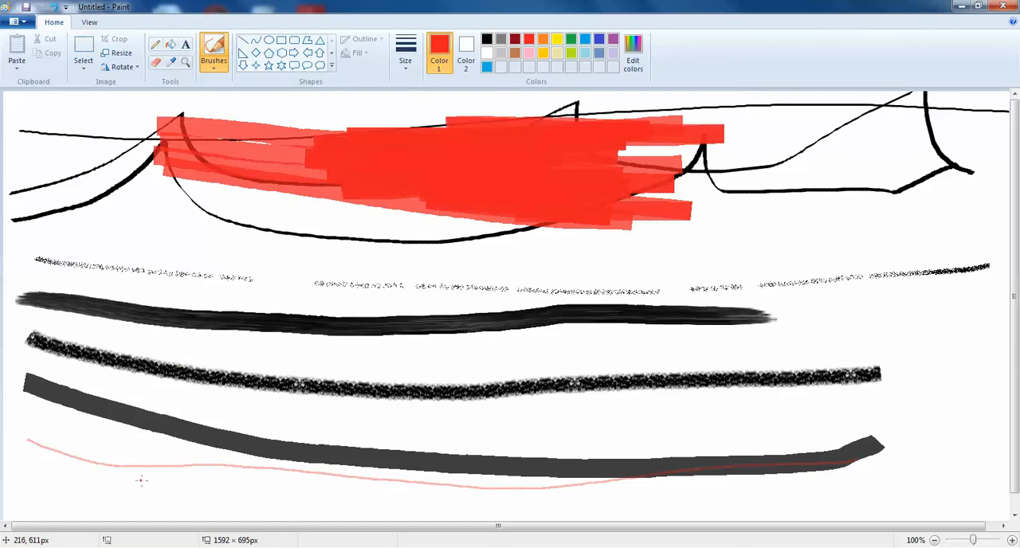
left_click(213, 68)
left_click(210, 133)
left_click_drag(44, 481, 809, 475)
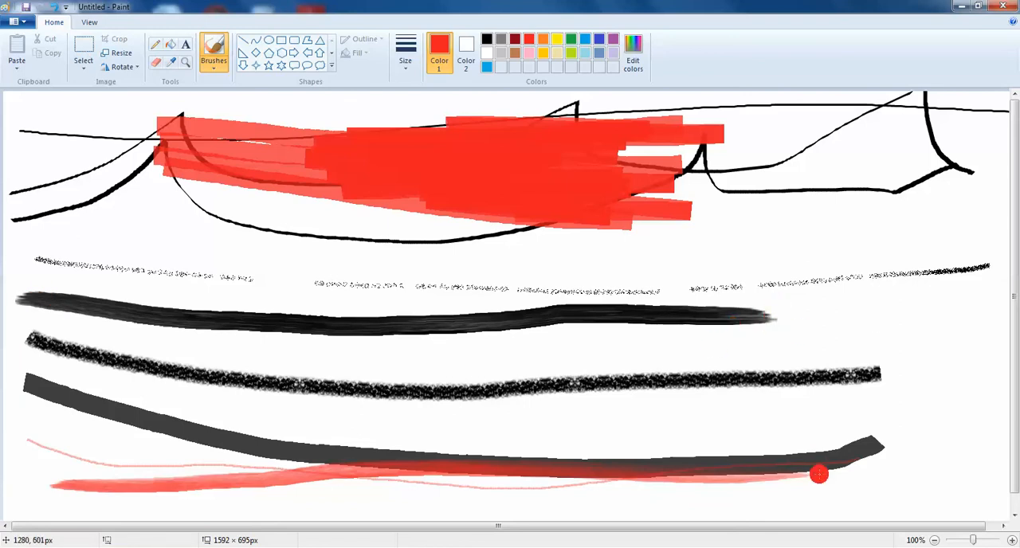
Step: Discard the brush samples and start a new blank picture without saving
left_click(16, 22)
left_click(32, 43)
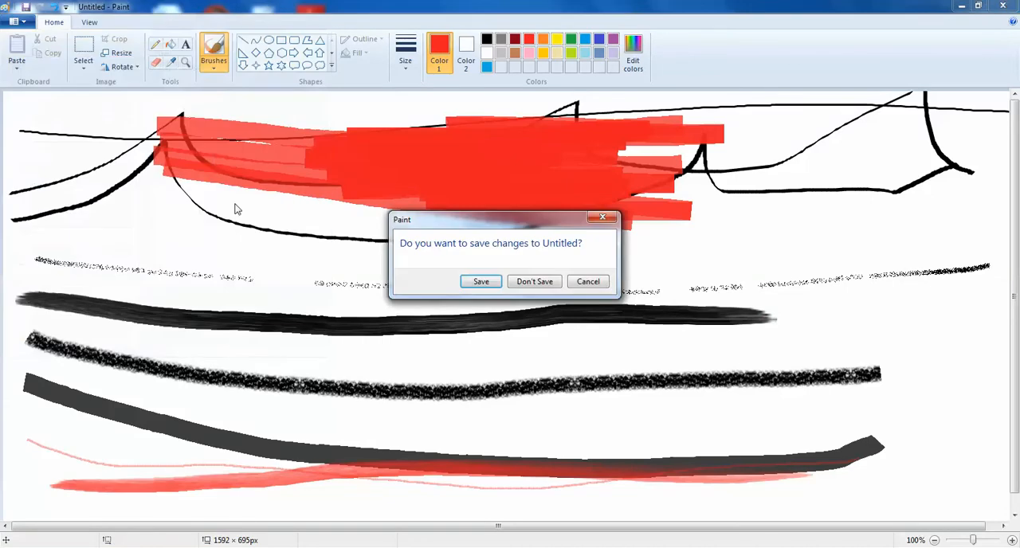
left_click(534, 283)
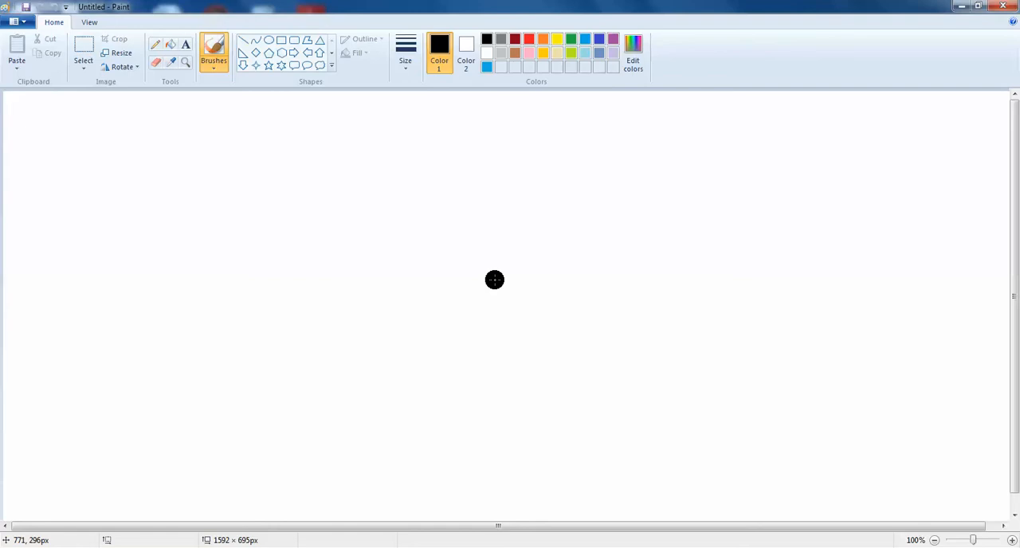
Step: Draw five long straight black lines with the Line shape, crossing each other diagonally over the canvas
left_click(243, 40)
mouse_move(52, 121)
left_mouse_down()
mouse_move(1014, 455)
mouse_move(1014, 470)
left_mouse_up()
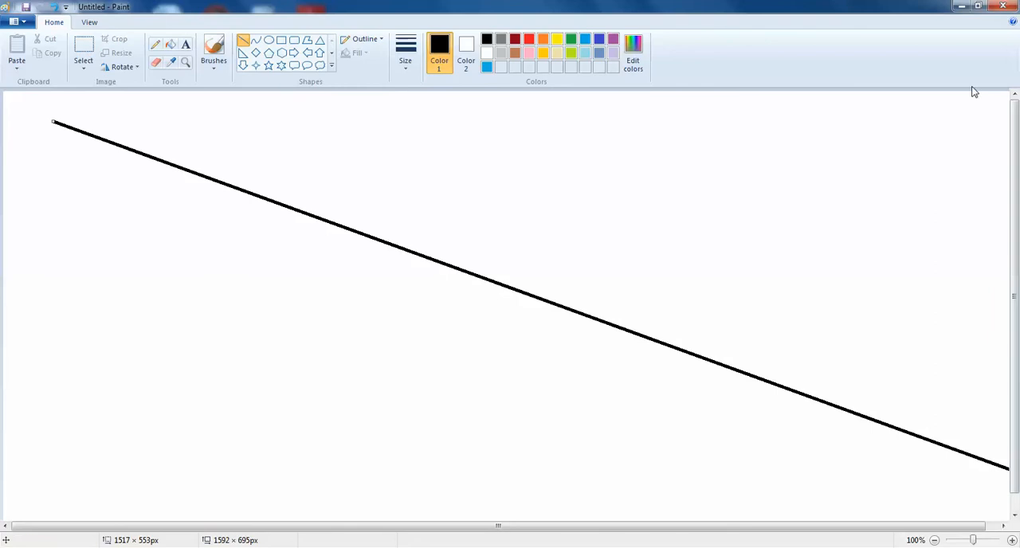
mouse_move(972, 110)
left_mouse_down()
mouse_move(337, 444)
mouse_move(189, 503)
mouse_move(110, 521)
left_mouse_up()
left_click_drag(244, 125, 363, 327)
left_click_drag(380, 361, 506, 507)
mouse_move(901, 234)
left_mouse_down()
mouse_move(260, 308)
mouse_move(143, 356)
left_mouse_up()
left_click_drag(559, 185, 854, 520)
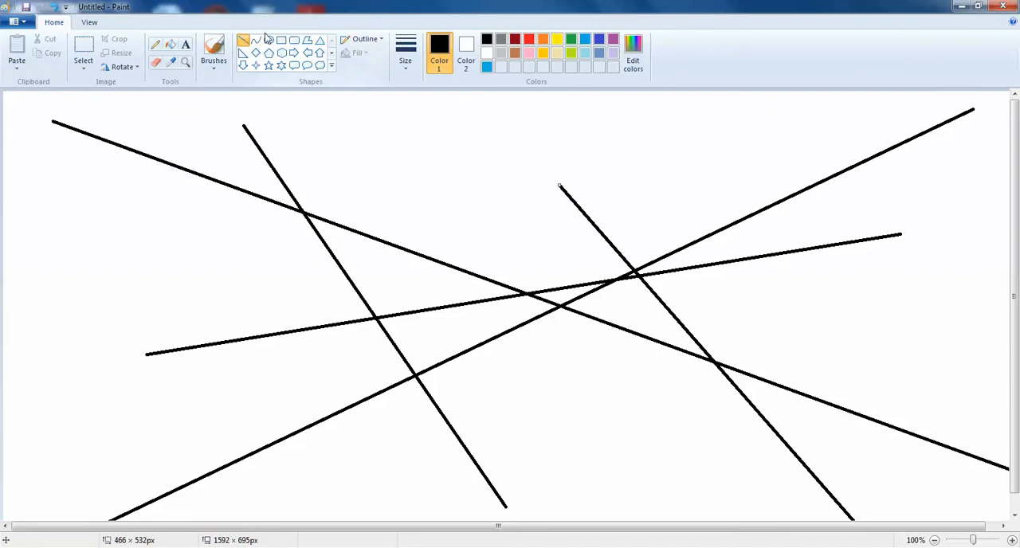
Step: Discard the straight-line drawing and start a new blank picture without saving
left_click(12, 22)
left_click(38, 43)
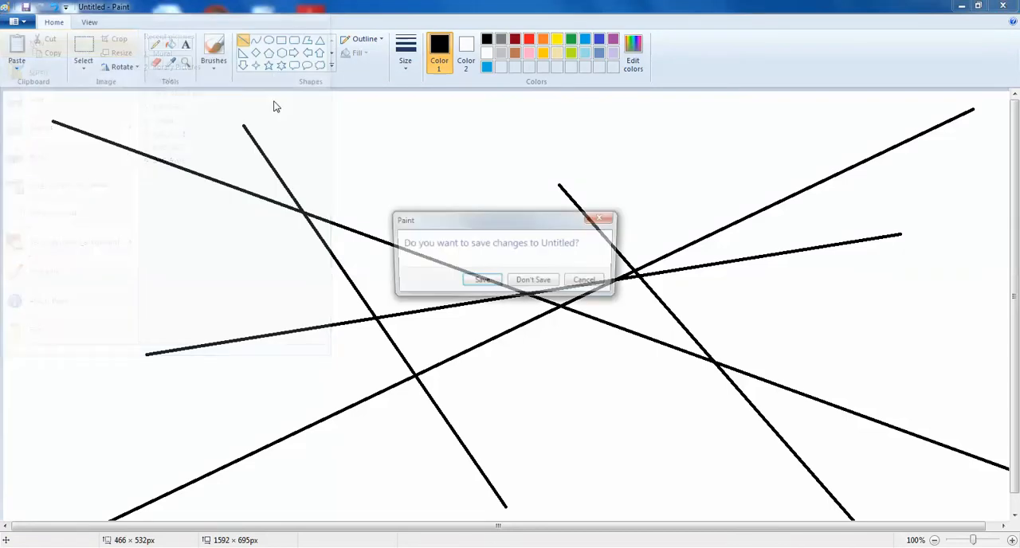
left_click(527, 283)
Step: Draw a black curve about 1442 px wide across the canvas, bent into a deep dip on its left part and a gentle rise on its right
left_click(255, 40)
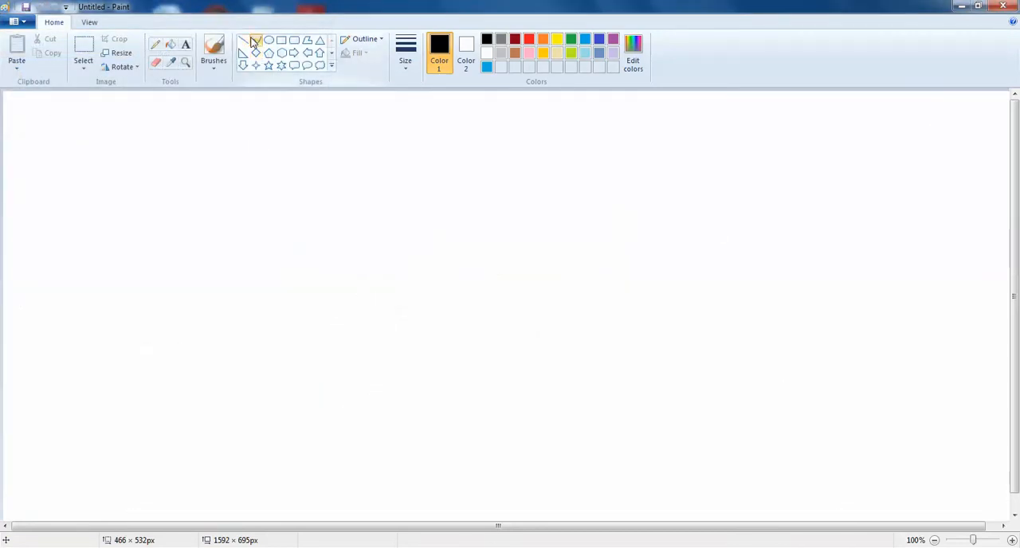
left_click_drag(82, 196, 999, 256)
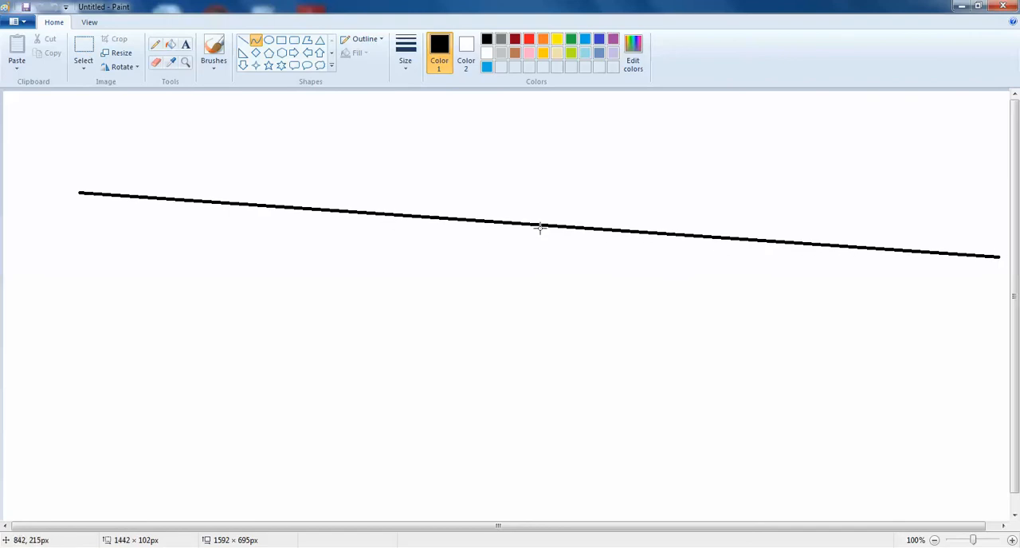
left_click_drag(527, 220, 506, 547)
left_click(763, 389)
left_click_drag(763, 389, 112, 150)
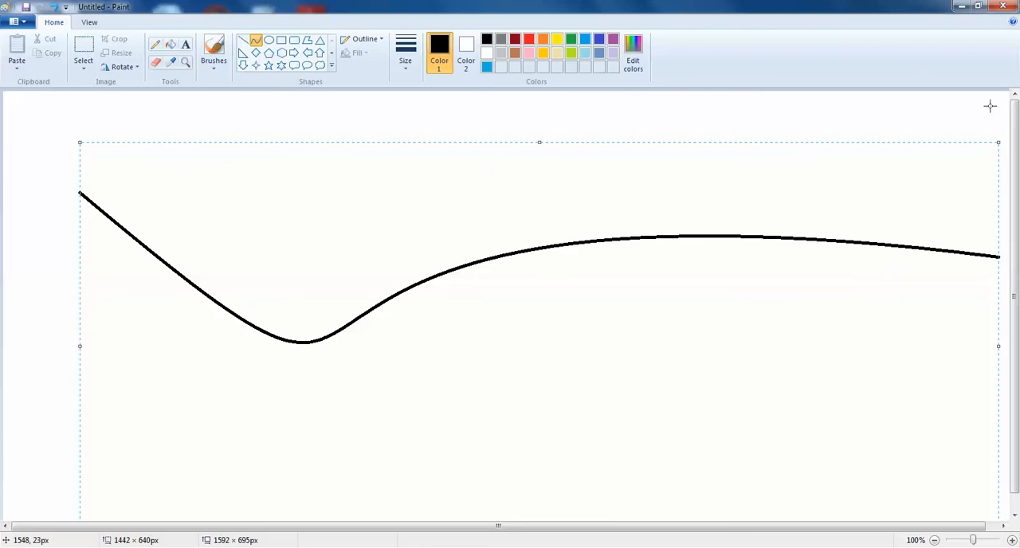
Step: Draw a second black curve from the canvas's upper right to its lower left, about 1388 × 598 px, bent twice into an S shape
left_click_drag(989, 106, 106, 486)
left_click_drag(485, 325, 705, 308)
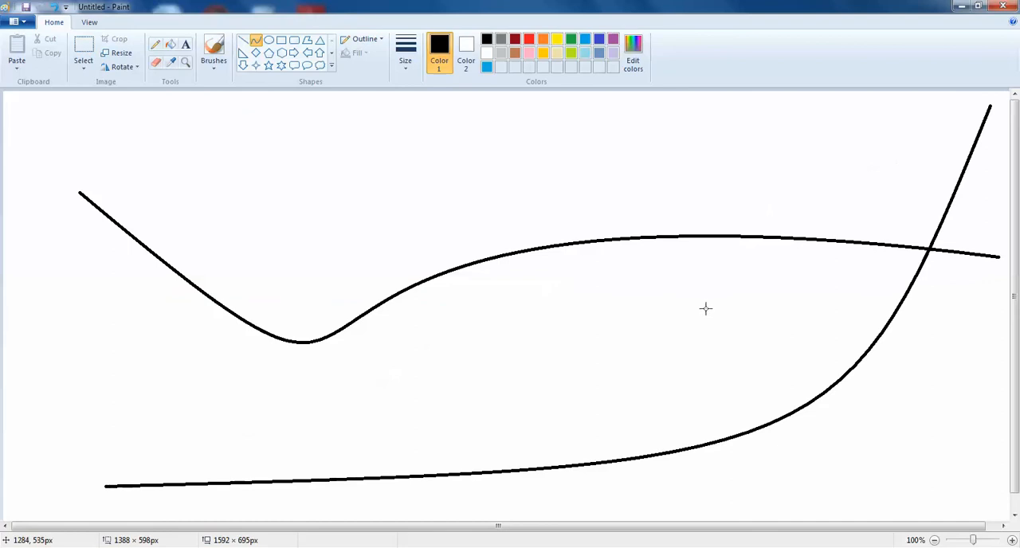
left_click(514, 139)
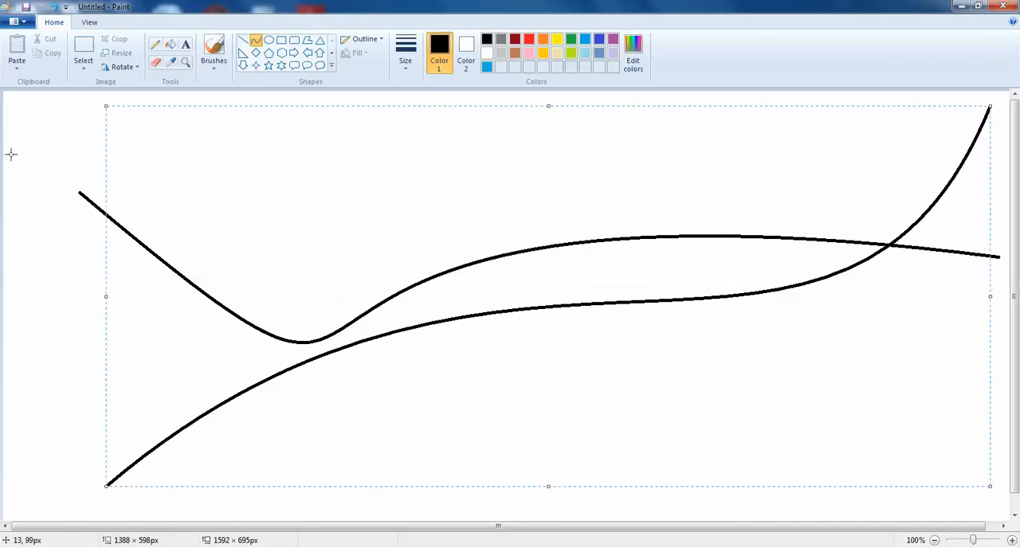
Step: Draw a shorter wavy curve from the canvas's upper left to its middle, with a downward and an upward bend
left_click_drag(47, 146, 602, 281)
left_click_drag(346, 219, 296, 454)
left_click_drag(255, 123, 259, 130)
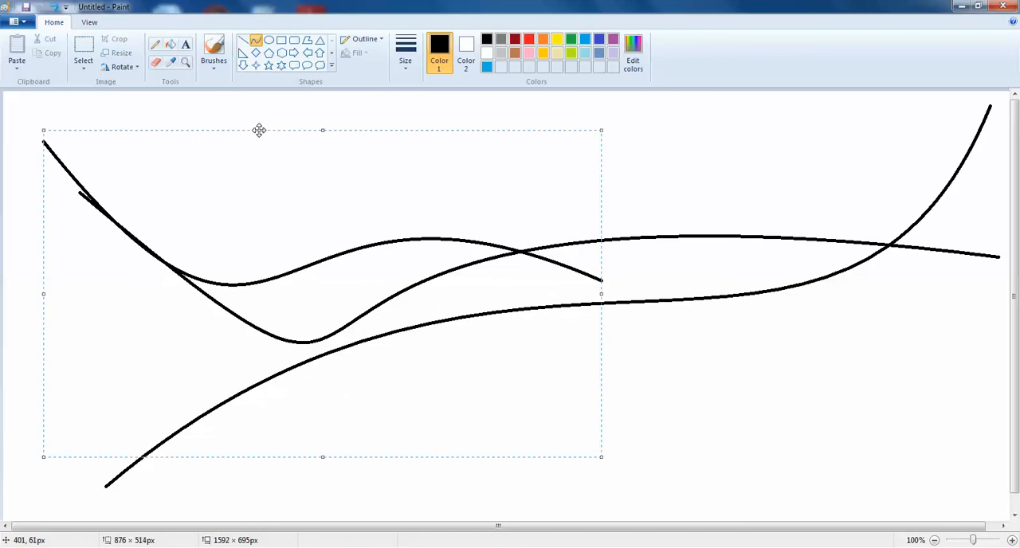
Step: Draw a small teardrop-shaped loop with the Curve shape above the other curves, near the canvas's upper left corner
left_click_drag(310, 100, 316, 107)
mouse_move(315, 111)
left_mouse_down()
mouse_move(312, 160)
mouse_move(220, 184)
mouse_move(205, 288)
mouse_move(157, 271)
left_mouse_up()
left_click_drag(281, 135, 11, 96)
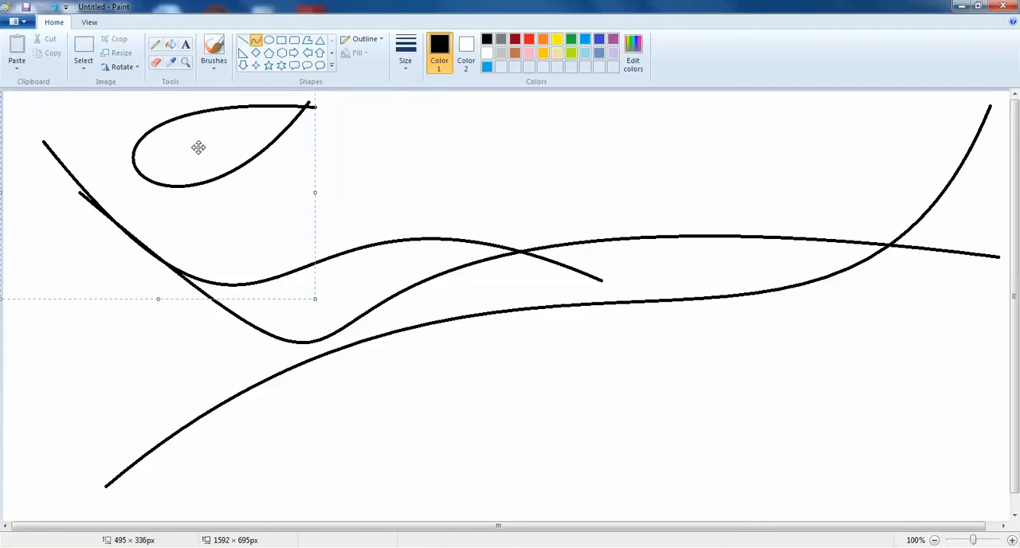
left_click(518, 181)
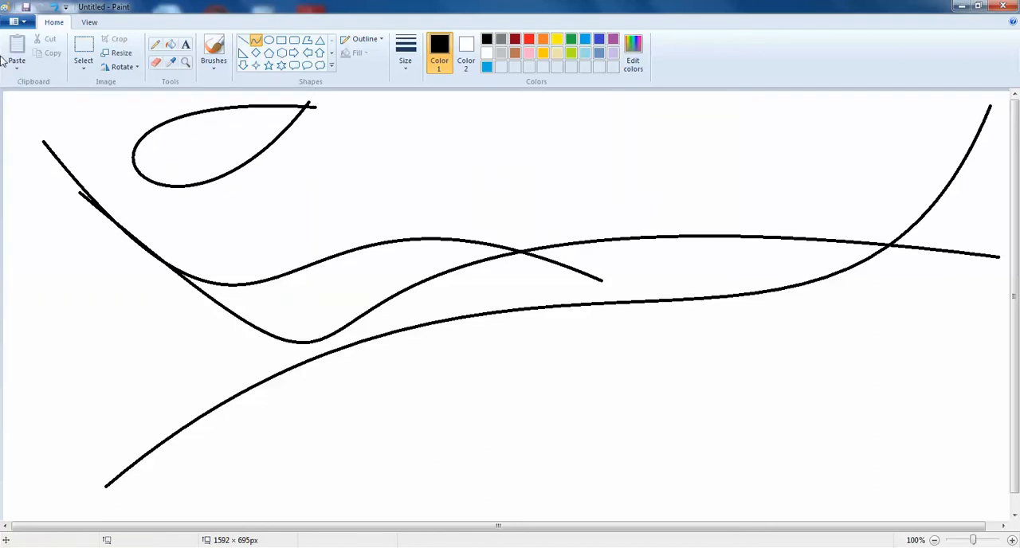
Step: Discard the curve drawing and start a new blank picture without saving
left_click(23, 26)
left_click(41, 45)
left_click(543, 287)
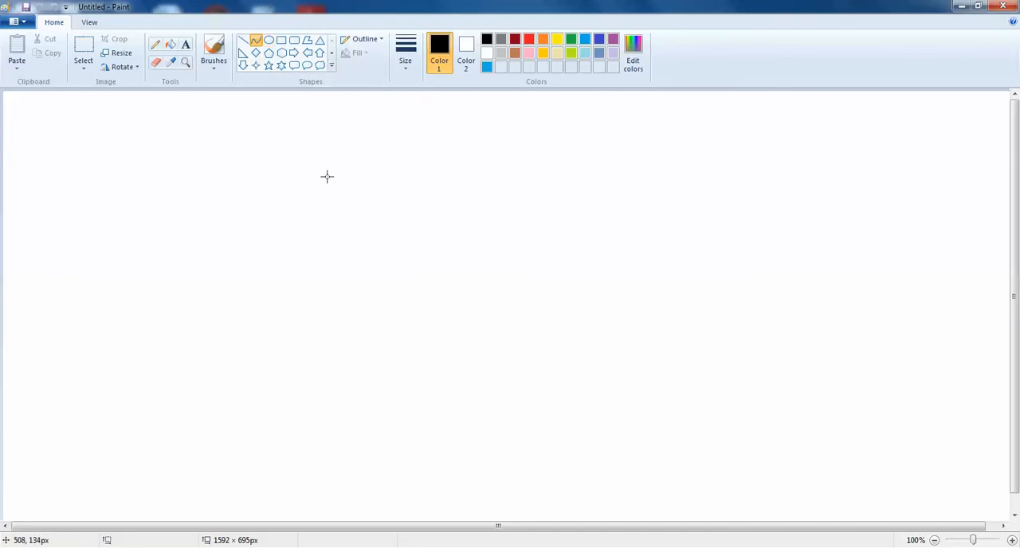
Step: Draw seven black oval outlines of varying size across the canvas, several of them overlapping
left_click(269, 40)
left_click_drag(80, 127, 285, 289)
left_click_drag(449, 166, 807, 345)
left_click_drag(211, 307, 549, 485)
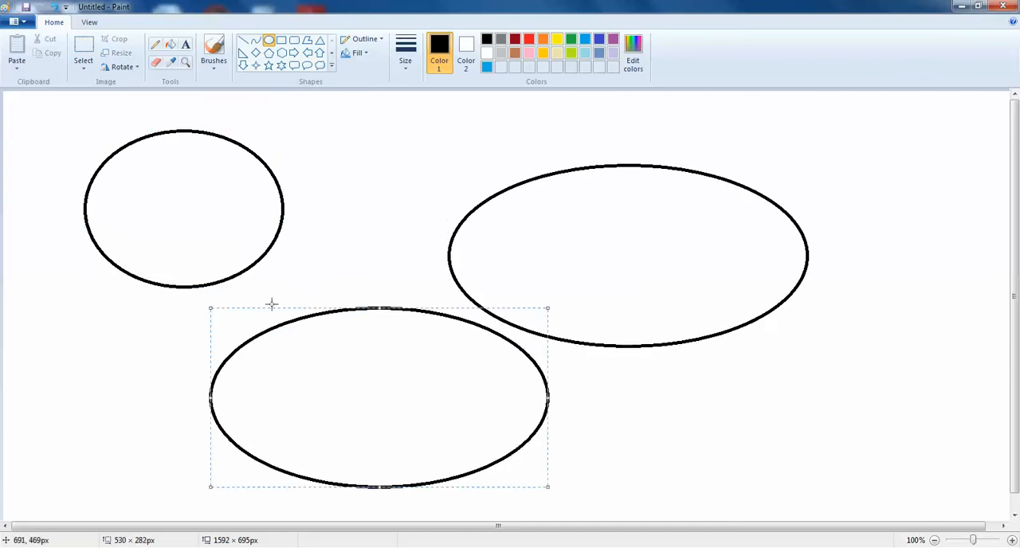
left_click_drag(609, 129, 977, 316)
left_click_drag(344, 154, 588, 371)
left_click_drag(61, 292, 275, 478)
left_click_drag(632, 362, 922, 523)
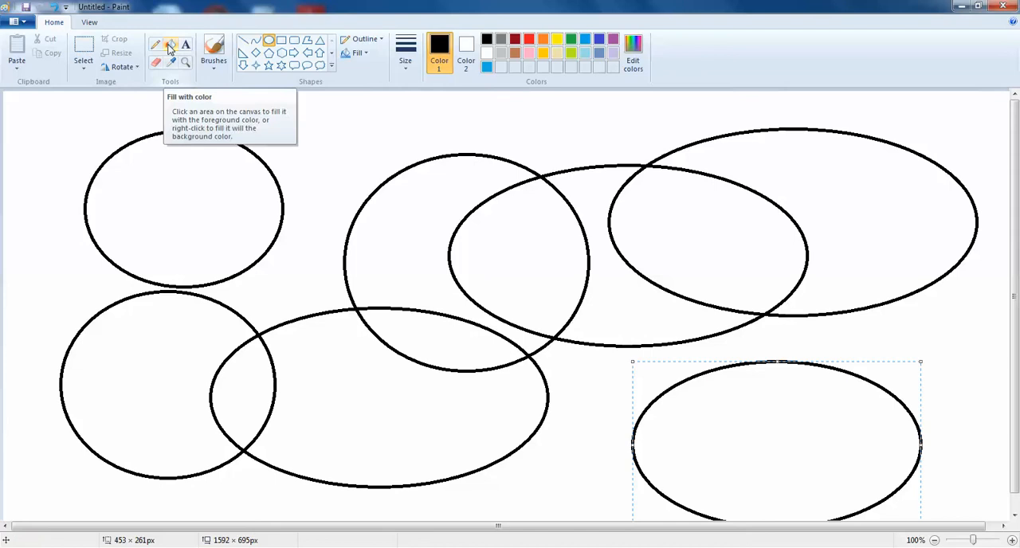
Step: Fill the crescent areas of the middle circle and the lower-left circle with green
left_click(169, 46)
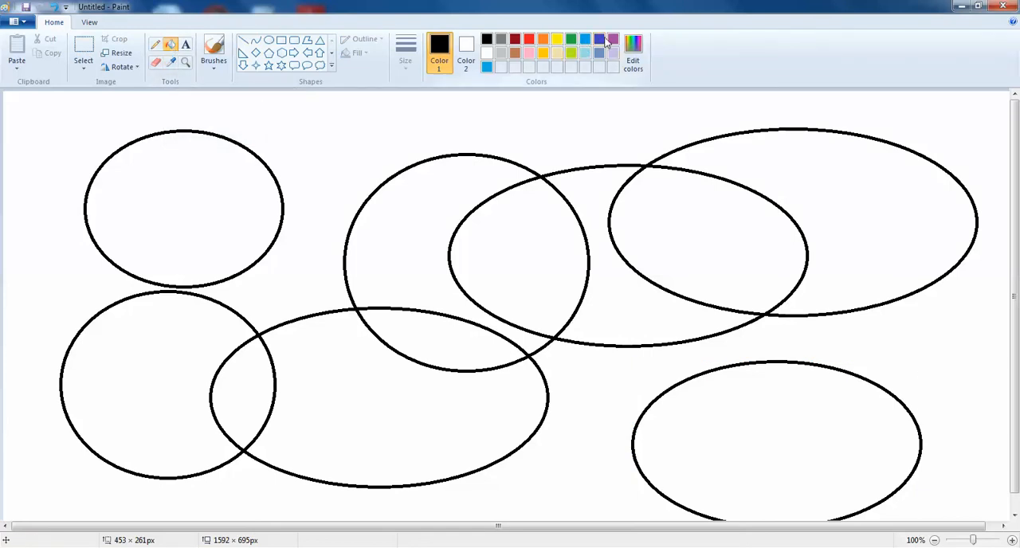
left_click(571, 40)
left_click(474, 200)
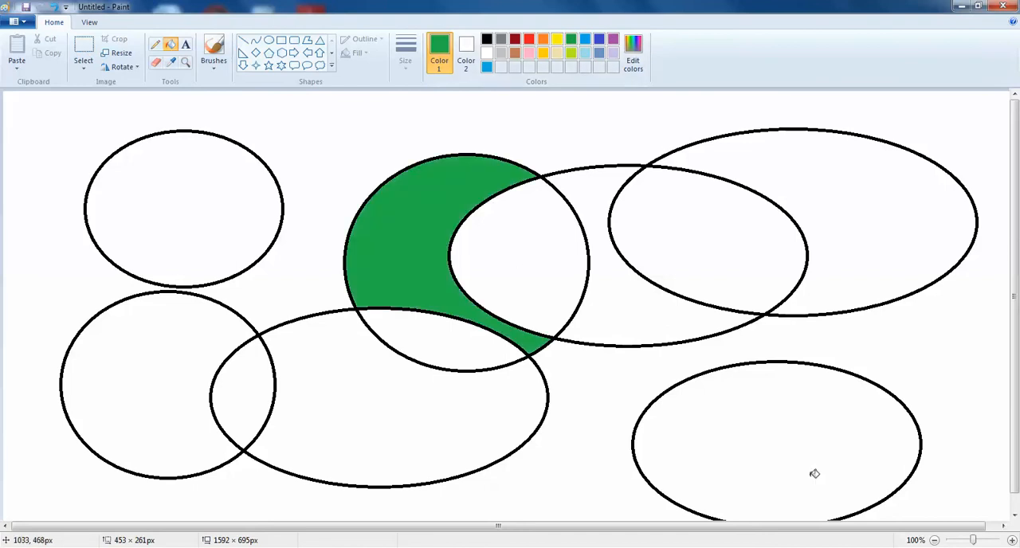
left_click(157, 414)
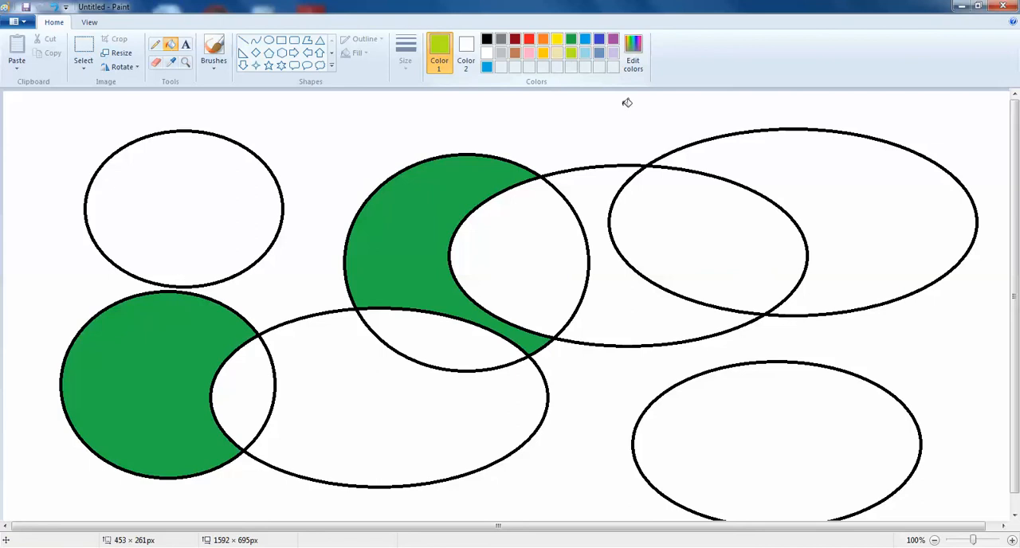
Step: Fill the upper-right oval's outer area, the upper-left circle and the lower-right oval with lime
left_click(571, 54)
left_click(822, 178)
left_click(191, 183)
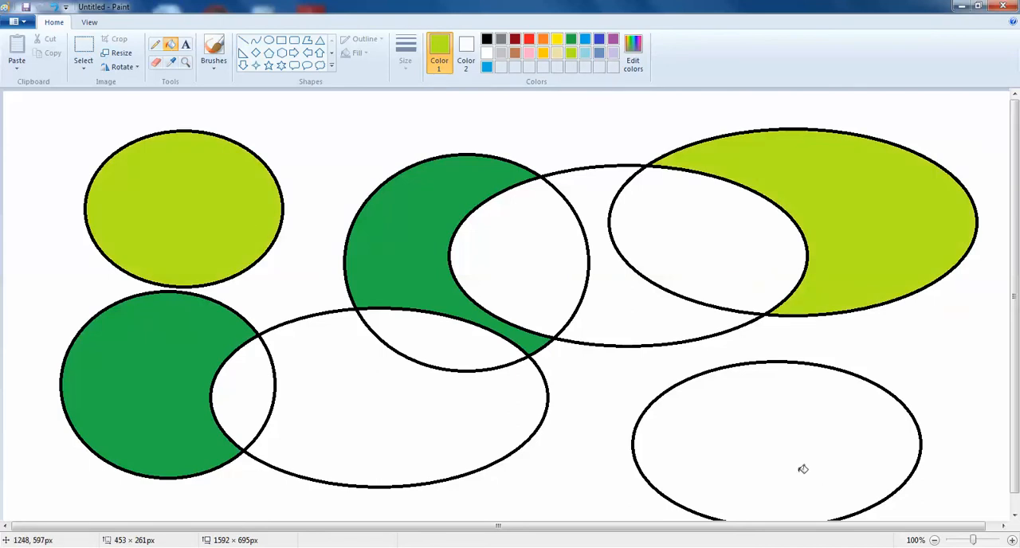
left_click(802, 470)
Step: Fill the non-overlapping areas of the center-right oval and the lower-middle oval with blue-gray
left_click(599, 53)
left_click(616, 285)
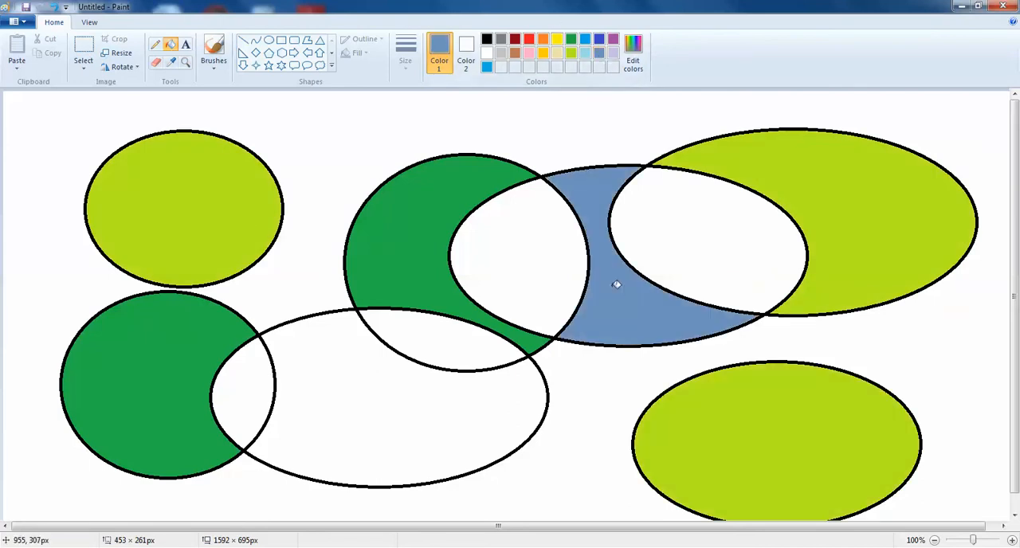
left_click(363, 425)
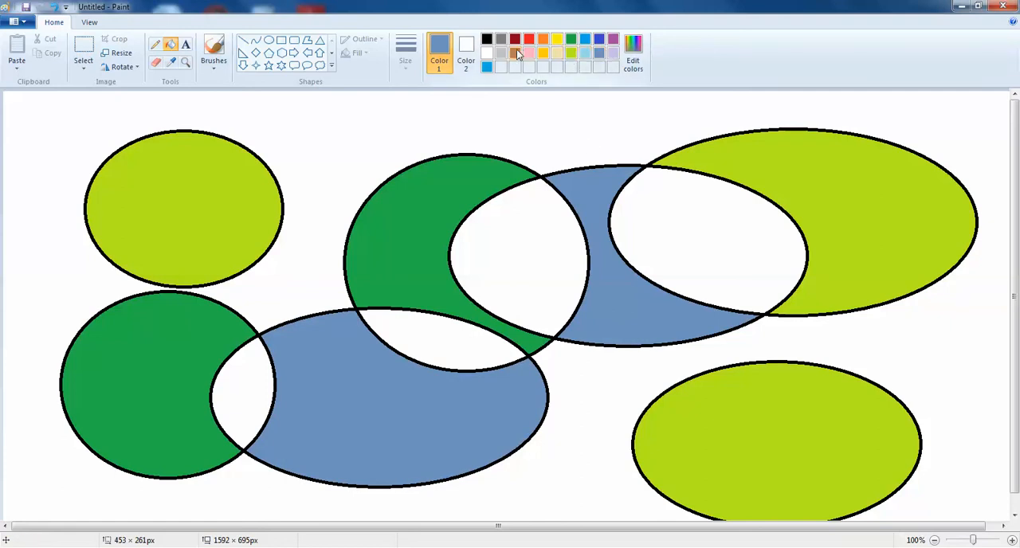
Step: Fill the four overlapping areas of the ovals with yellow and the surrounding background with black
left_click(558, 42)
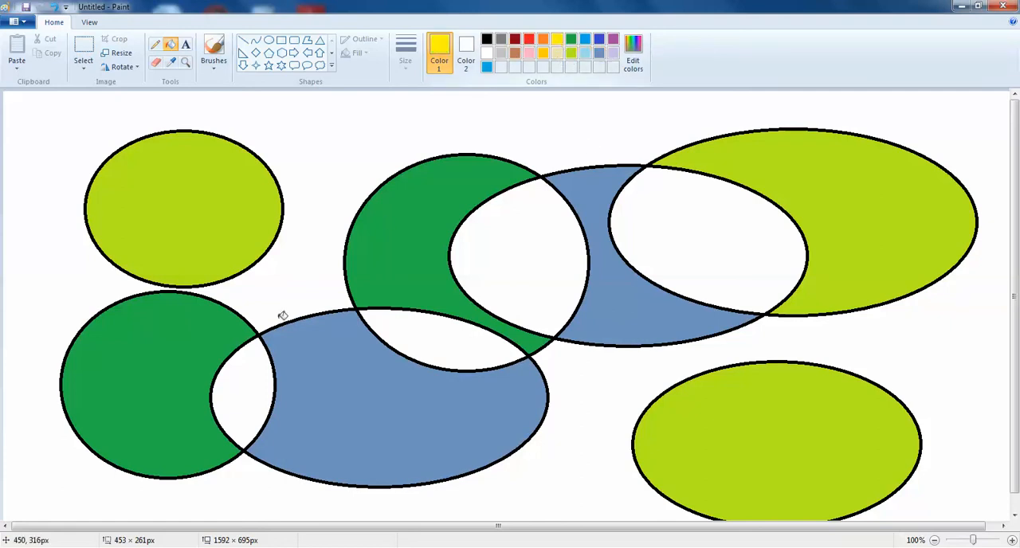
left_click(251, 394)
left_click(482, 341)
left_click(549, 265)
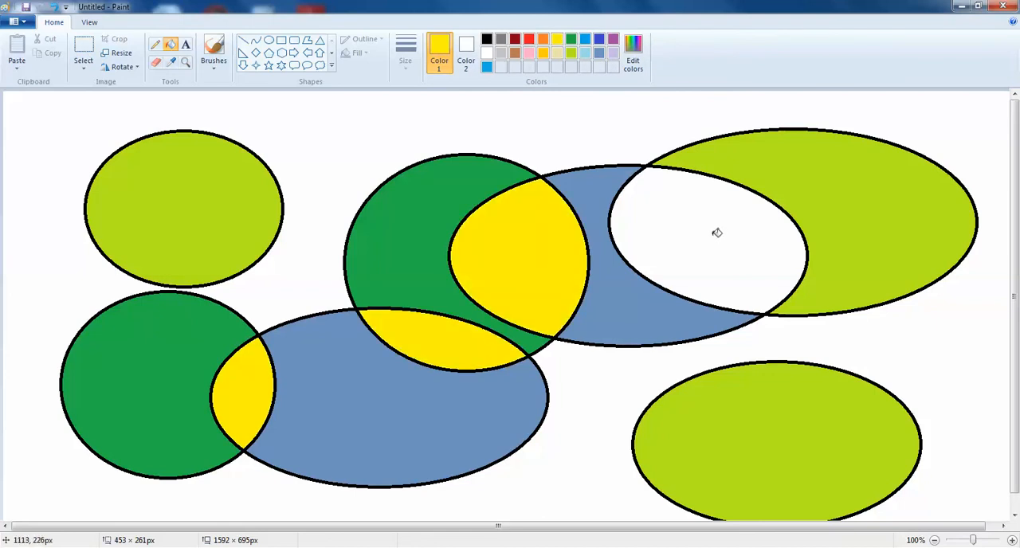
left_click(715, 232)
left_click(487, 39)
left_click(572, 389)
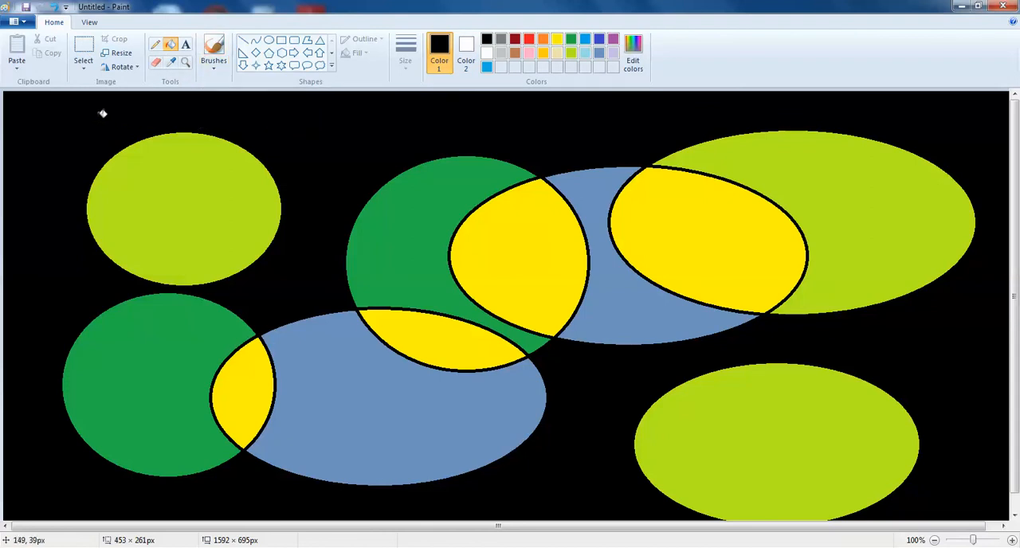
Step: Discard the filled oval drawing and start a new blank picture without saving
left_click(16, 22)
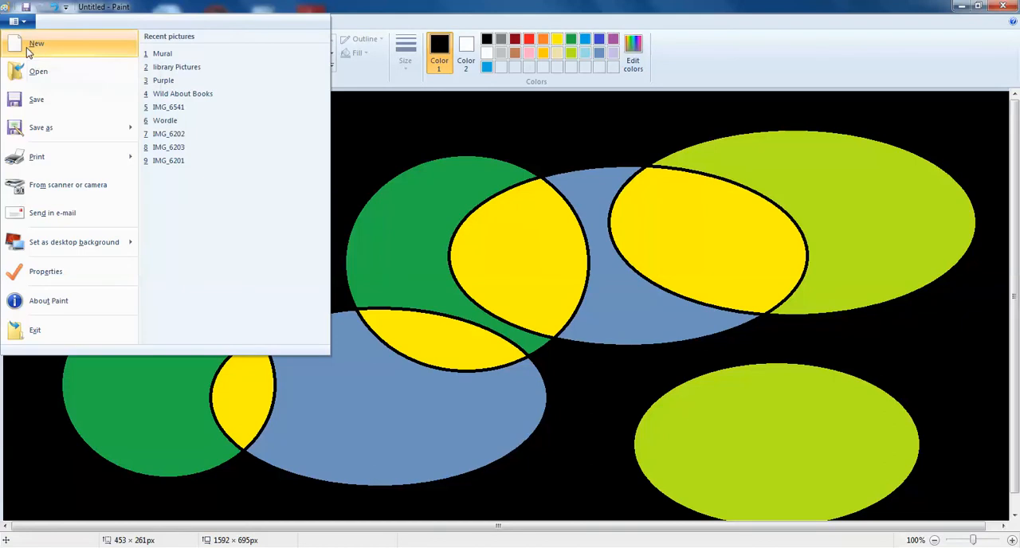
left_click(29, 48)
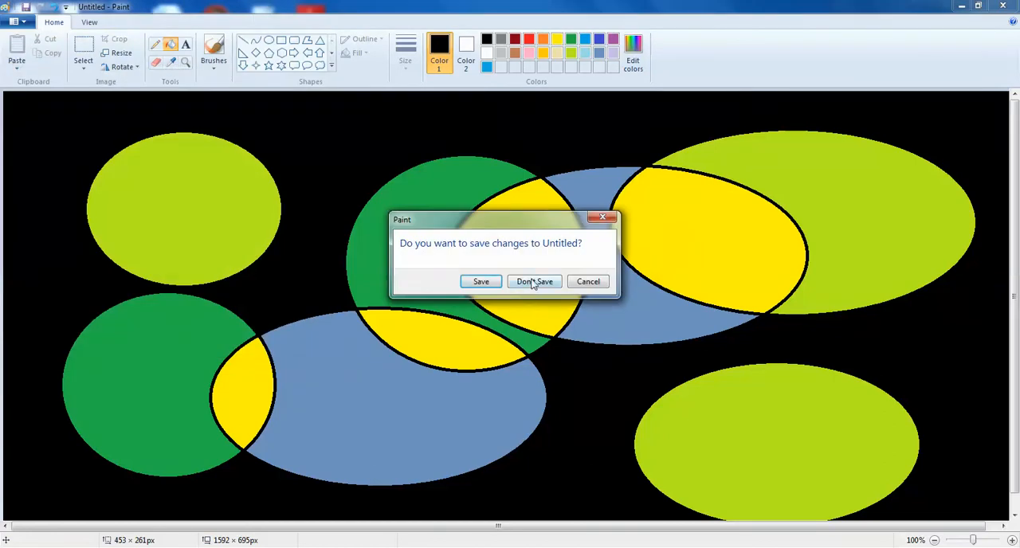
left_click(533, 282)
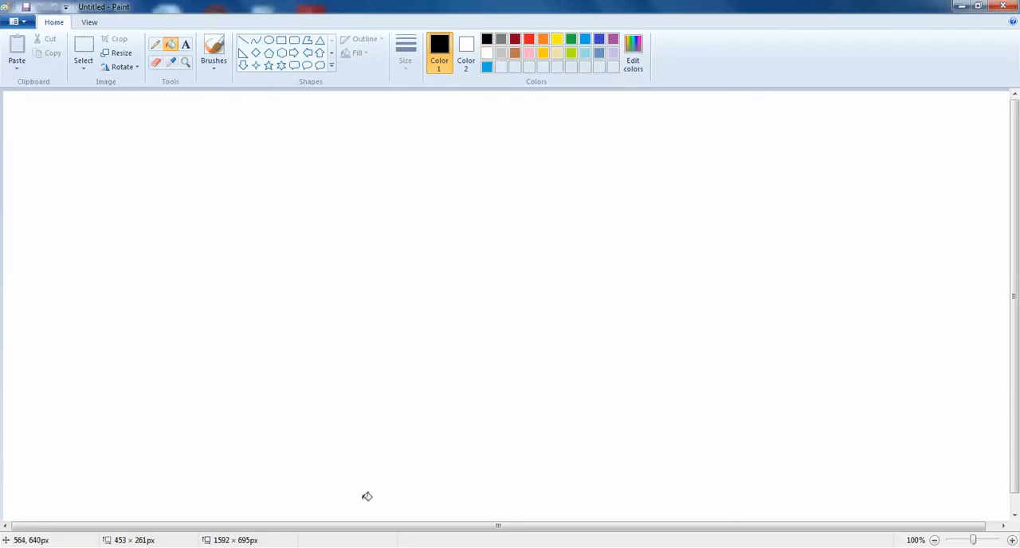
Step: Fill the entire blank canvas with bright blue
left_click(168, 47)
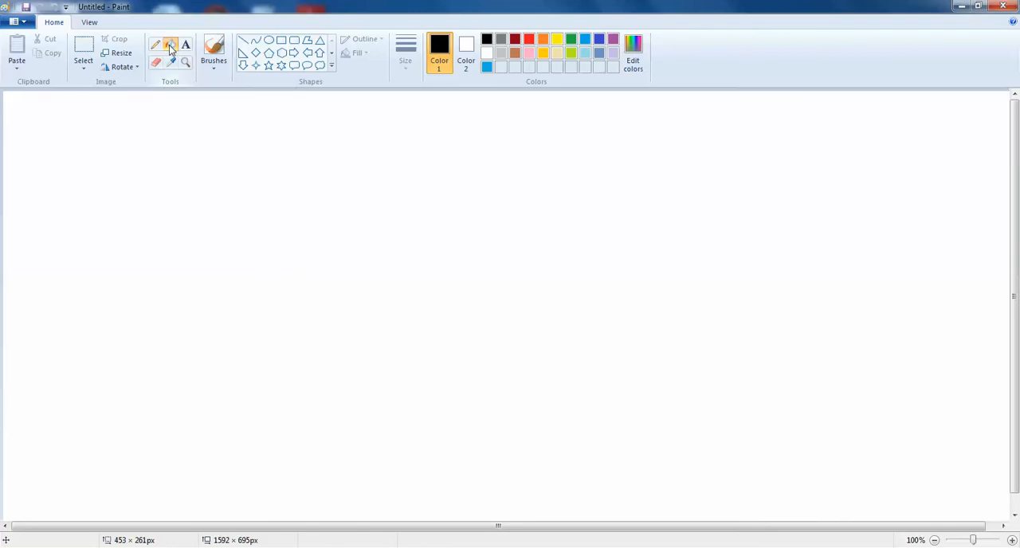
left_click(585, 39)
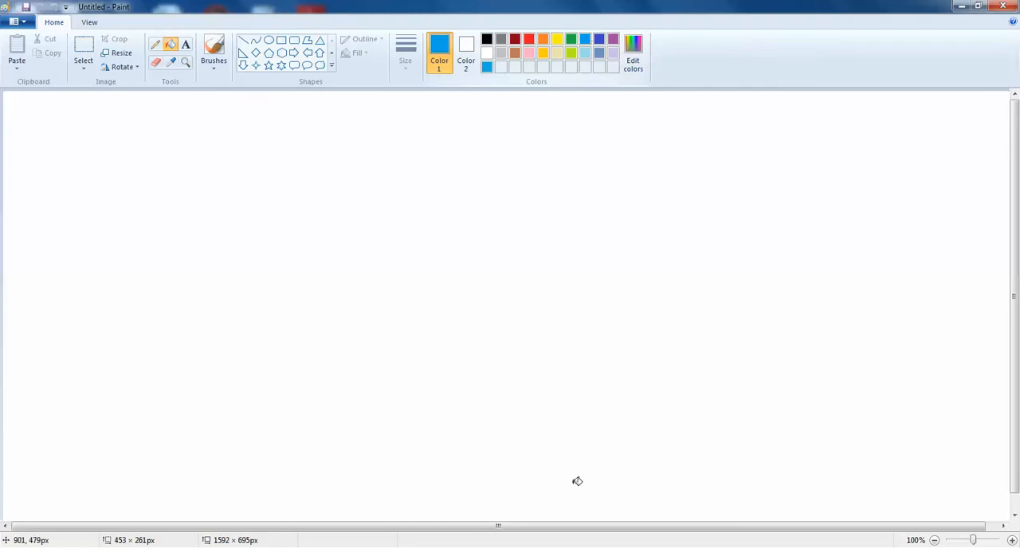
left_click(491, 366)
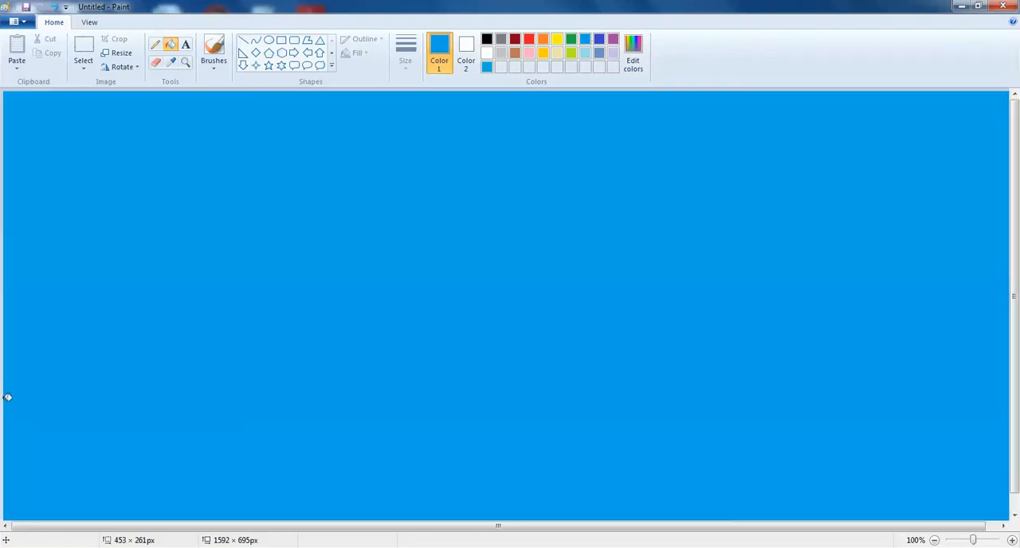
Step: Set up the Oval shape with white as Color 1 and a solid color fill
left_click(487, 54)
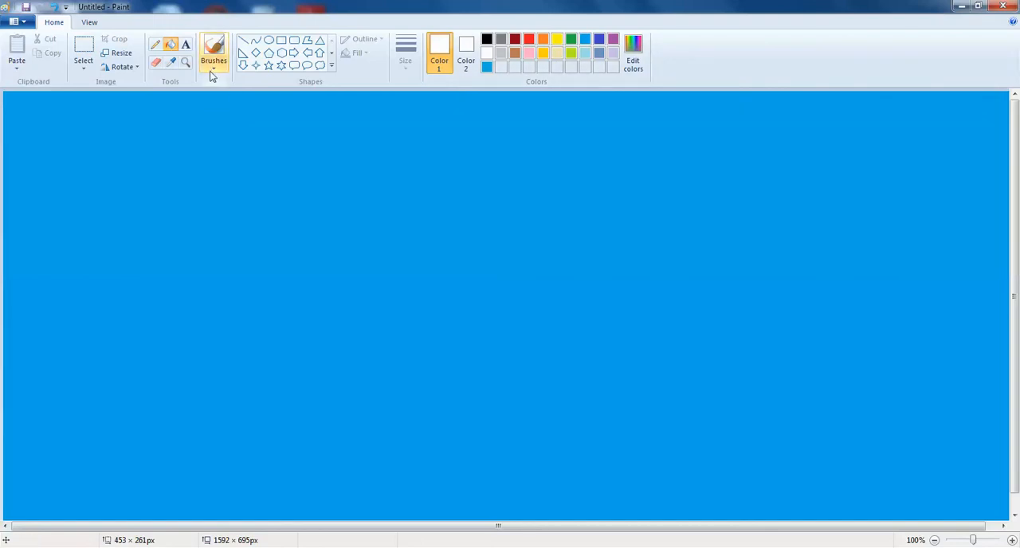
left_click(267, 41)
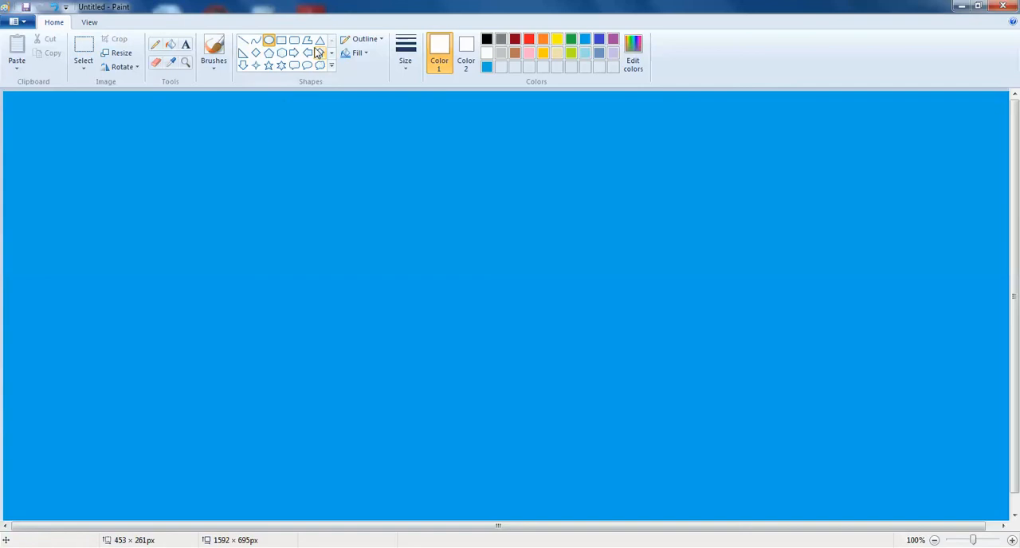
left_click(382, 40)
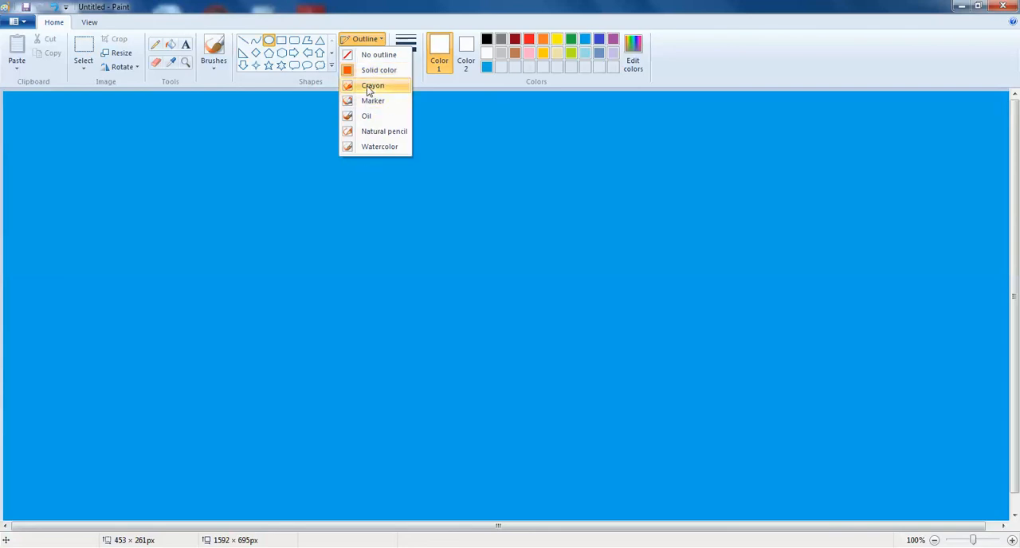
left_click(380, 40)
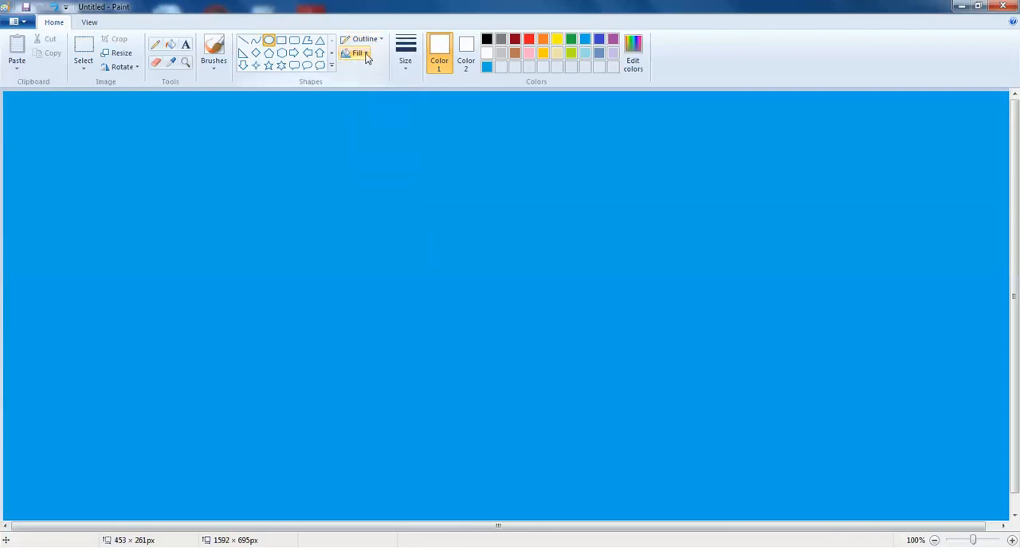
left_click(365, 53)
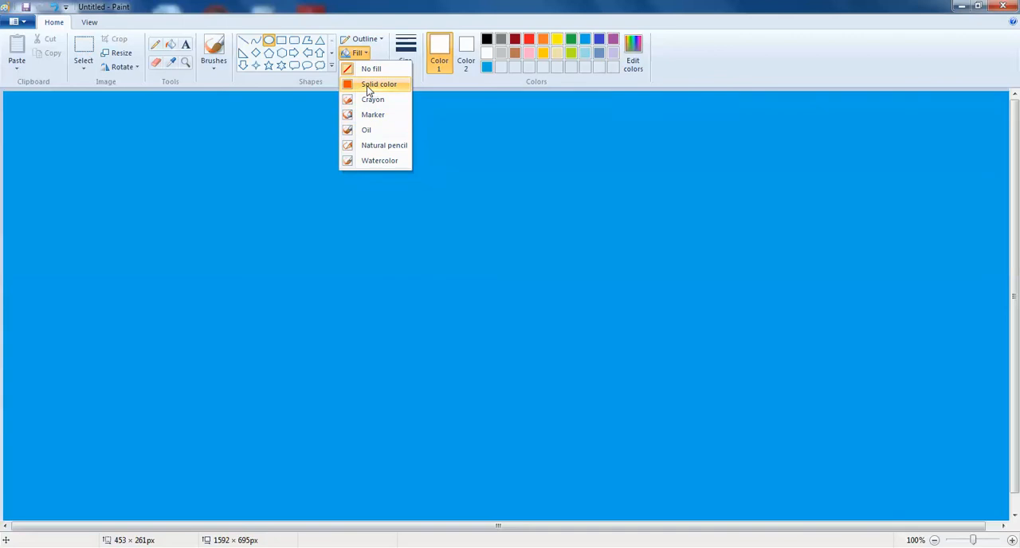
left_click(368, 87)
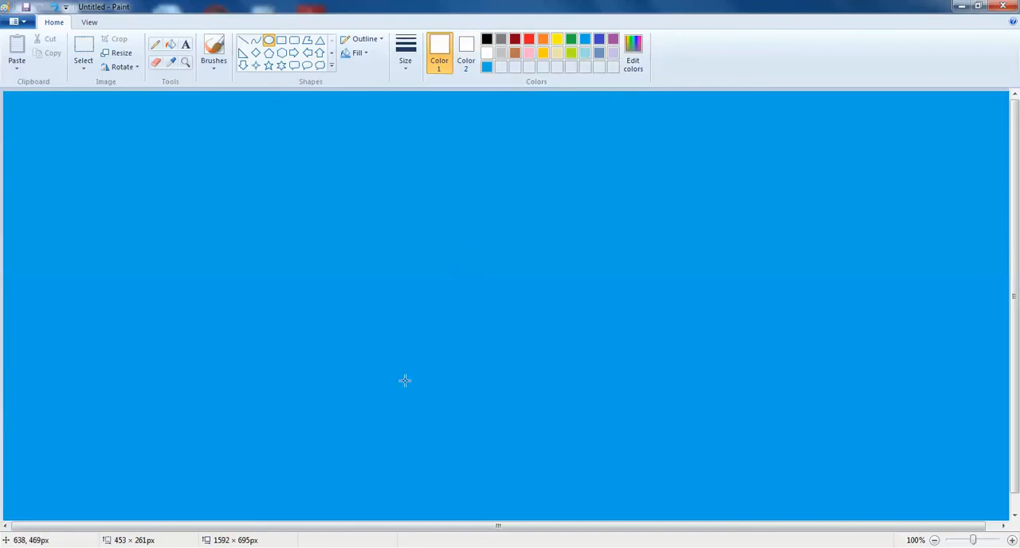
Step: Draw three stacked white ovals as a snowman, with a base about 358 × 252 px and a head about 146 × 139 px
left_click_drag(396, 356, 627, 519)
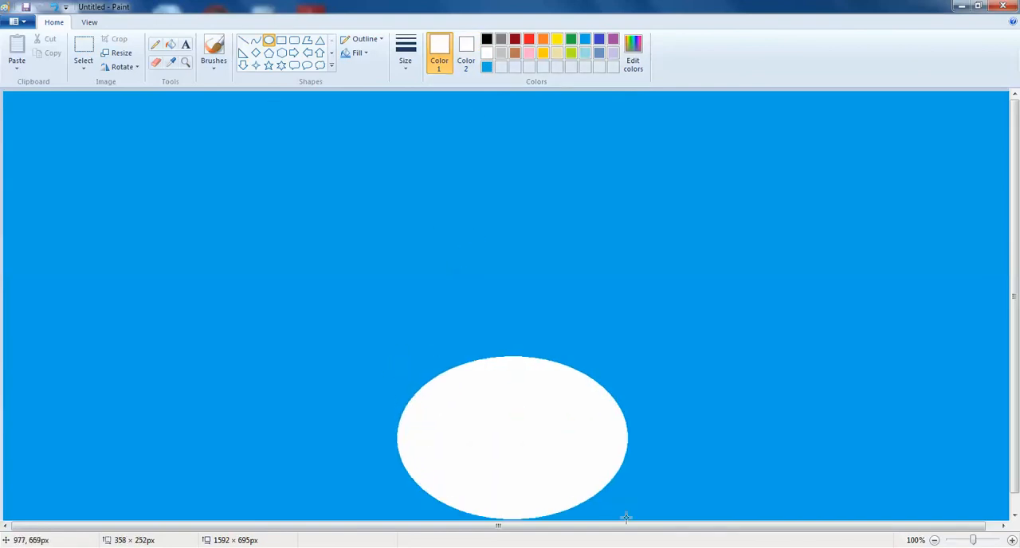
left_click_drag(394, 209, 551, 381)
left_click_drag(418, 129, 513, 218)
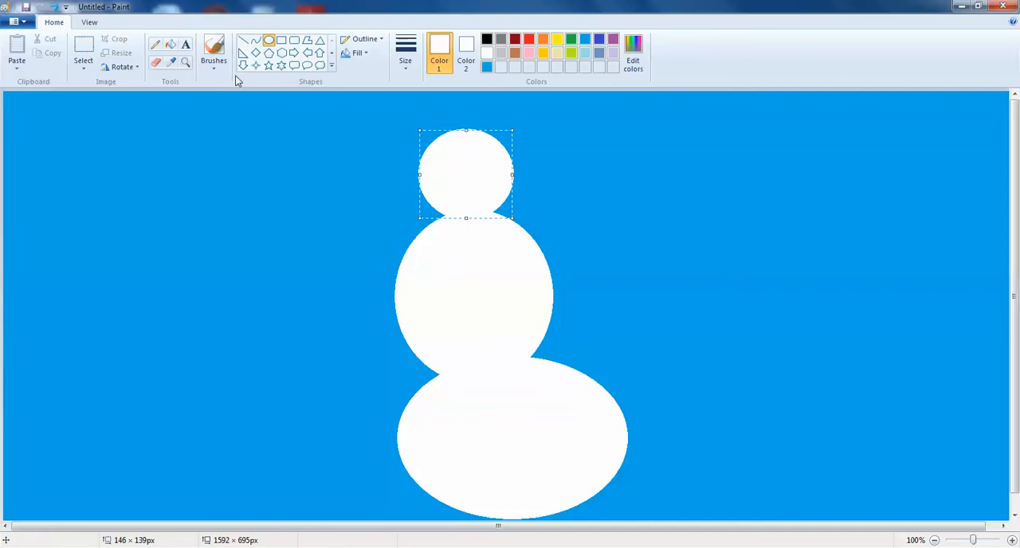
Step: Switch Color 1 to black, undo and redo the head oval, and try to fill its black outline with white
left_click(487, 40)
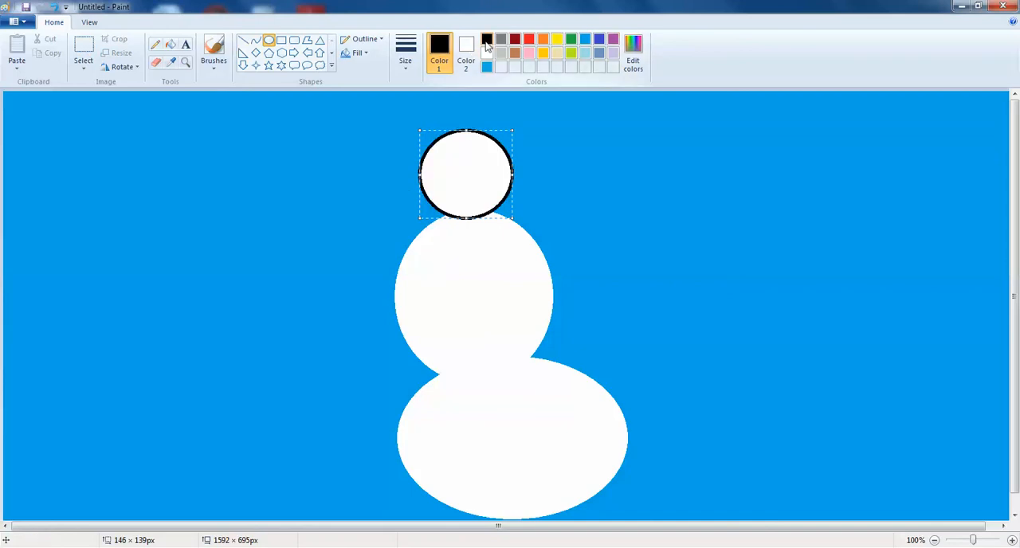
left_click(56, 8)
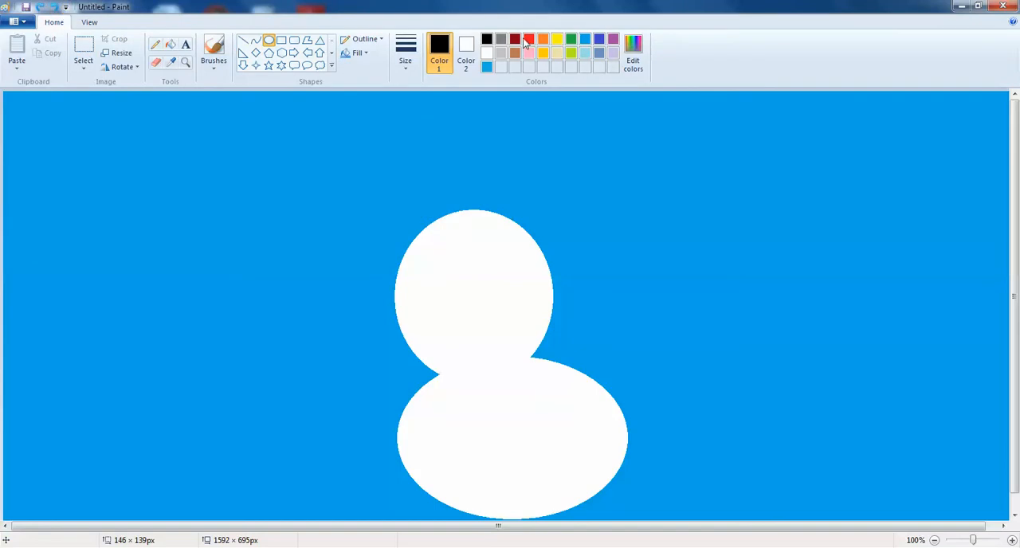
left_click(38, 9)
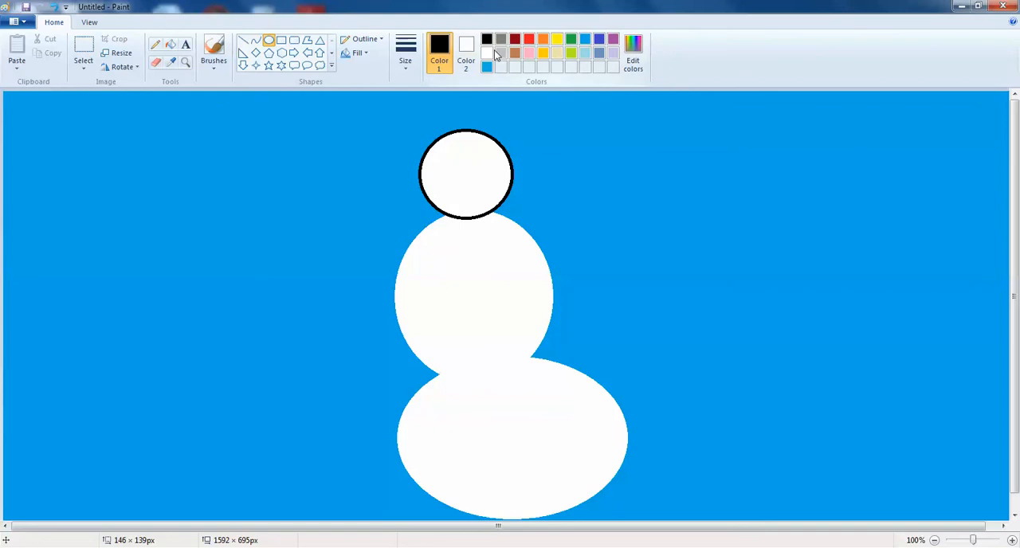
left_click(487, 53)
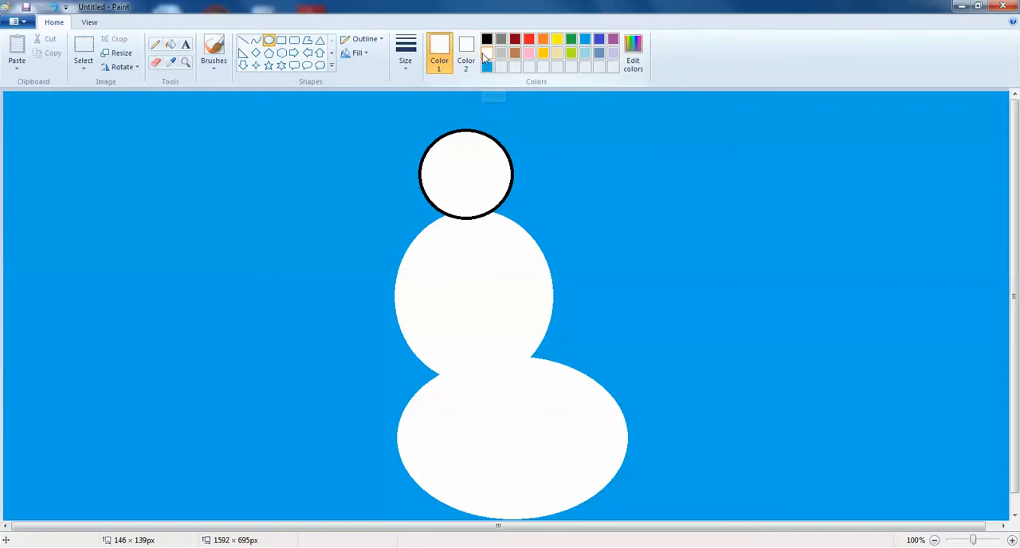
left_click(170, 45)
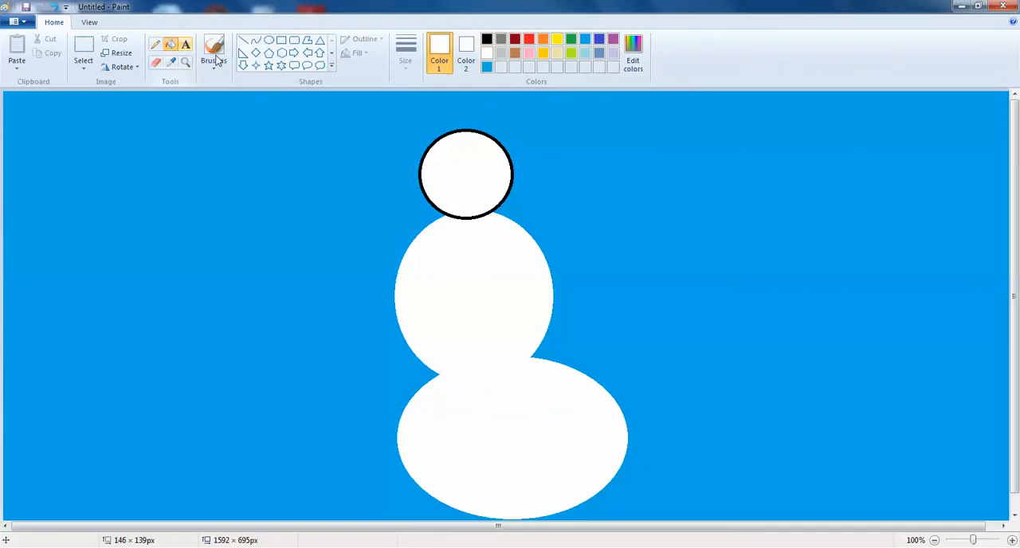
left_click(505, 140)
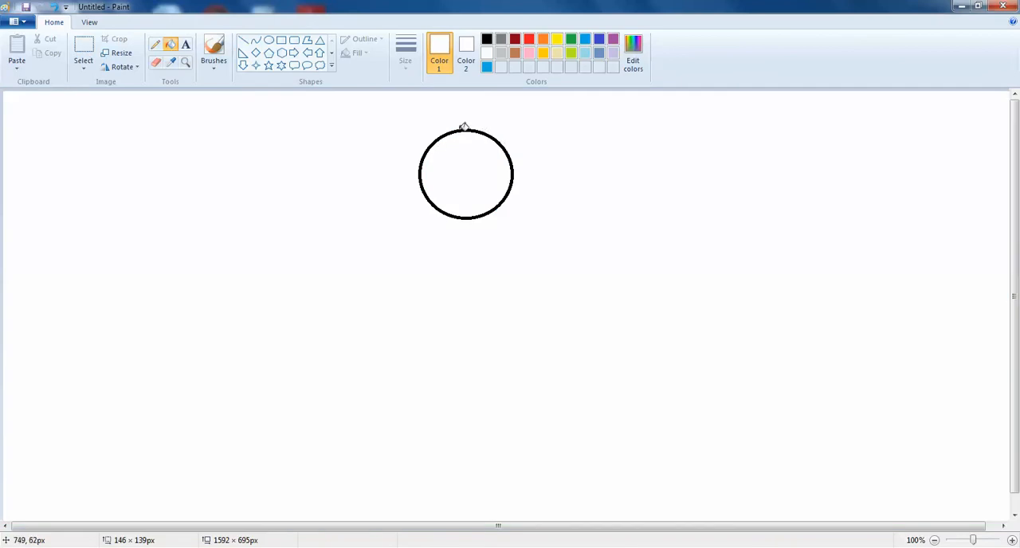
Step: Discard the snowman drawing without saving, start a new blank picture and fill the whole canvas with bright blue
left_click(24, 23)
left_click(38, 45)
left_click(534, 282)
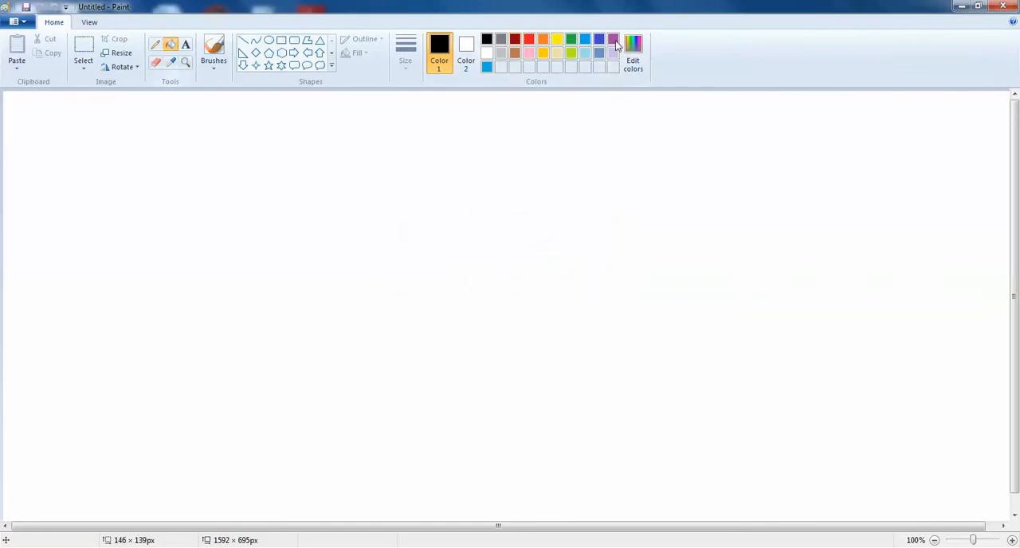
left_click(587, 39)
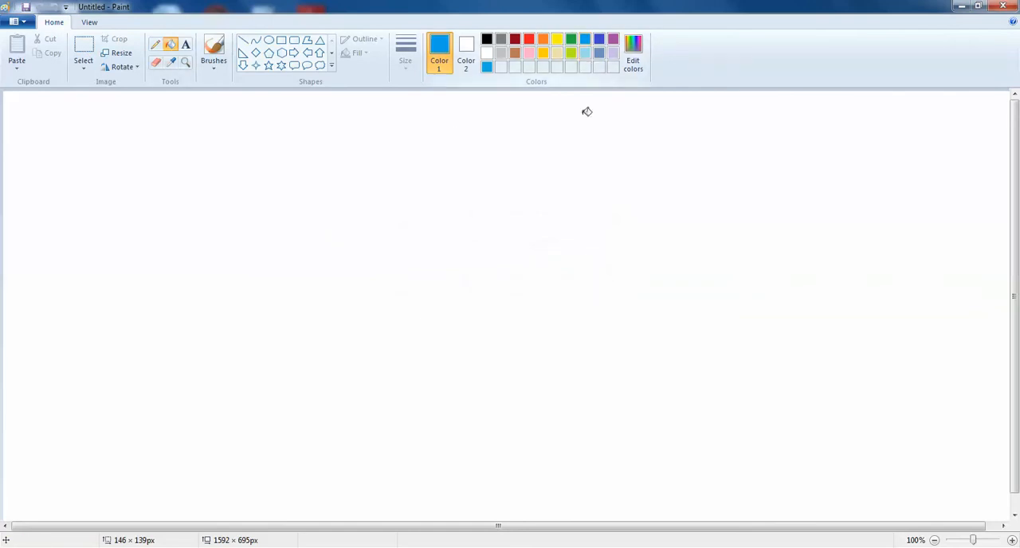
left_click(565, 276)
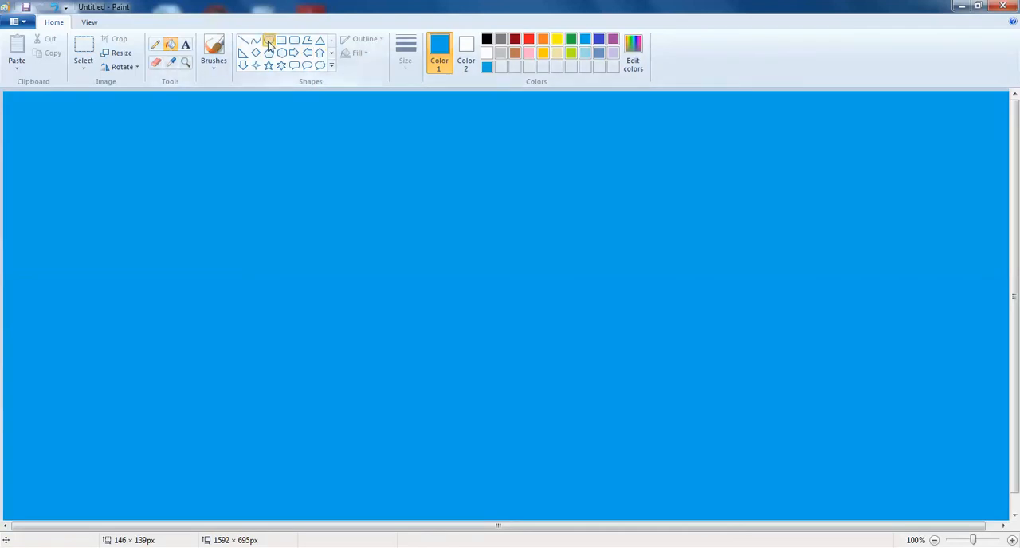
Step: Draw three stacked white ovals as a snowman's body, the middle one about 231 × 159 px and the head about 178 × 142 px
left_click(269, 41)
left_click(487, 53)
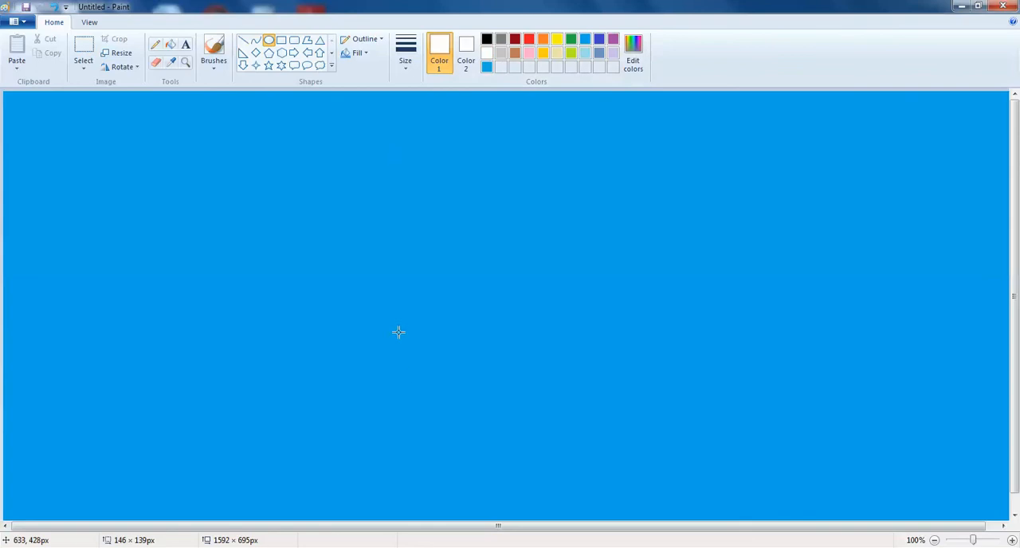
mouse_move(426, 378)
left_mouse_down()
mouse_move(571, 510)
mouse_move(606, 522)
left_mouse_up()
left_click_drag(430, 287, 578, 389)
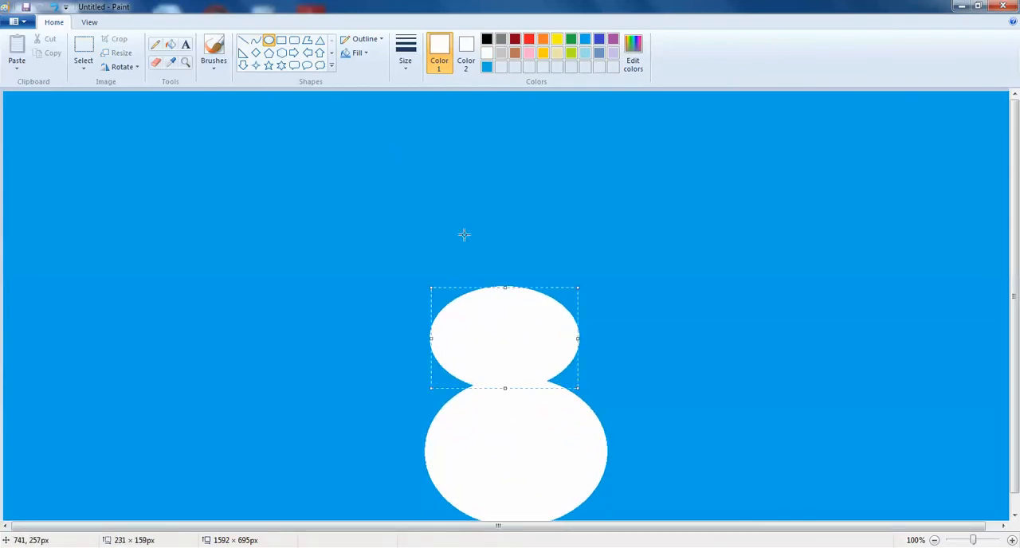
left_click_drag(443, 205, 557, 295)
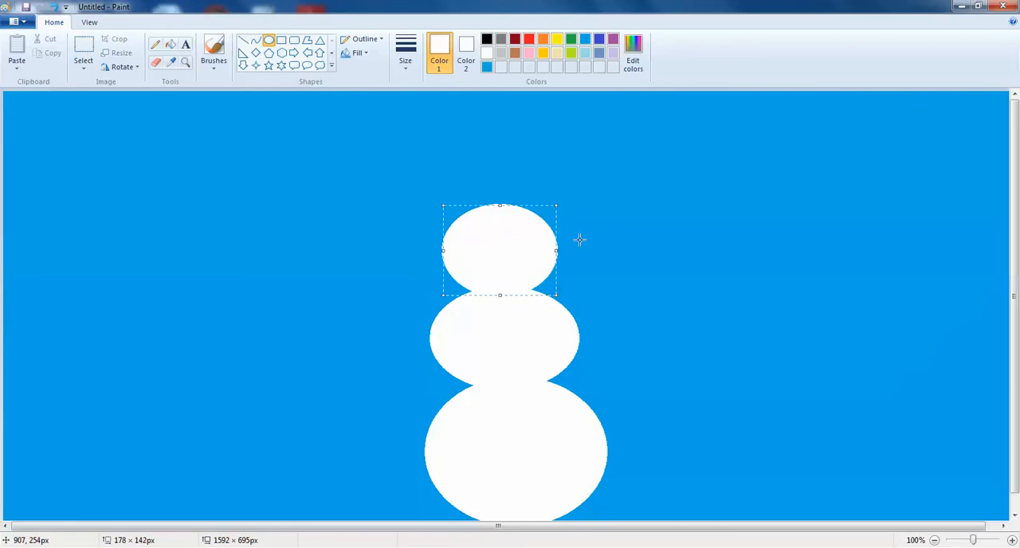
left_click(553, 171)
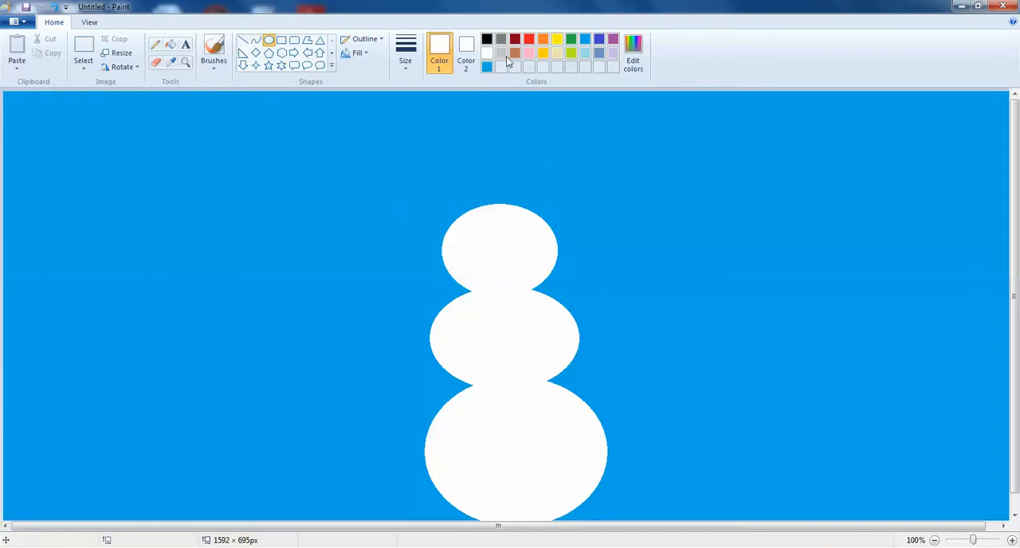
Step: Set both colors to black and draw small ovals on the snowman's head for two eyes and a four-dot smile
left_click(488, 41)
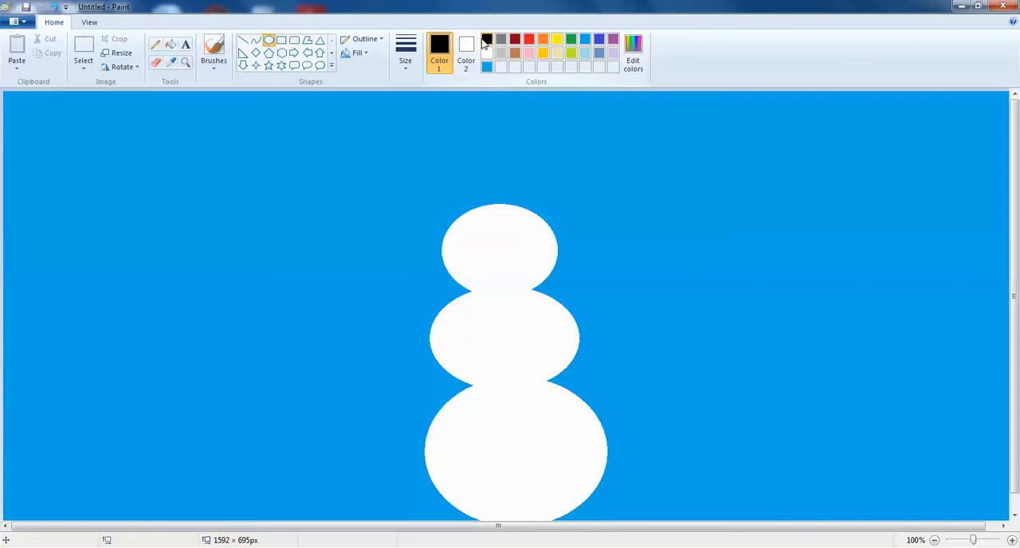
left_click(466, 49)
left_click(488, 40)
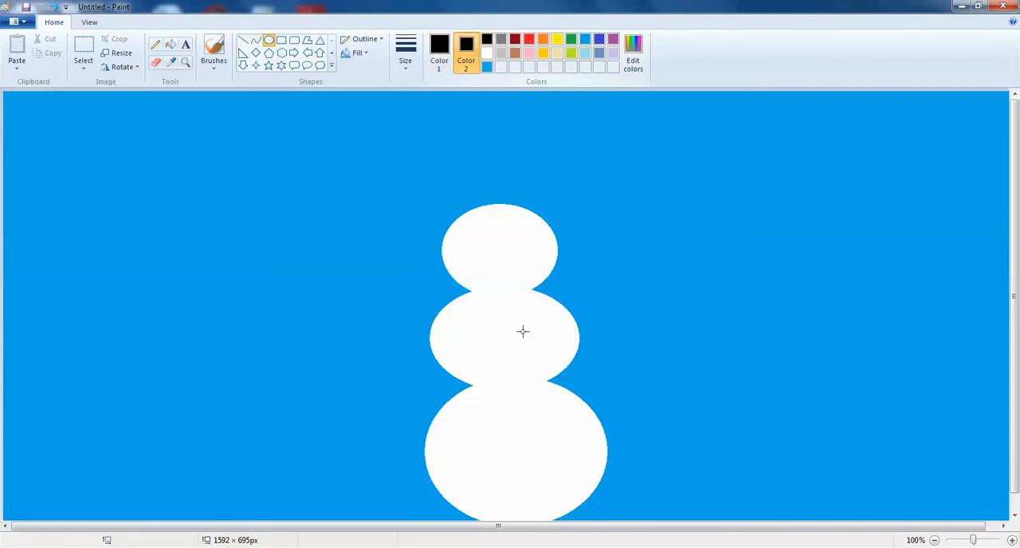
left_click_drag(470, 223, 526, 243)
left_click_drag(456, 259, 536, 268)
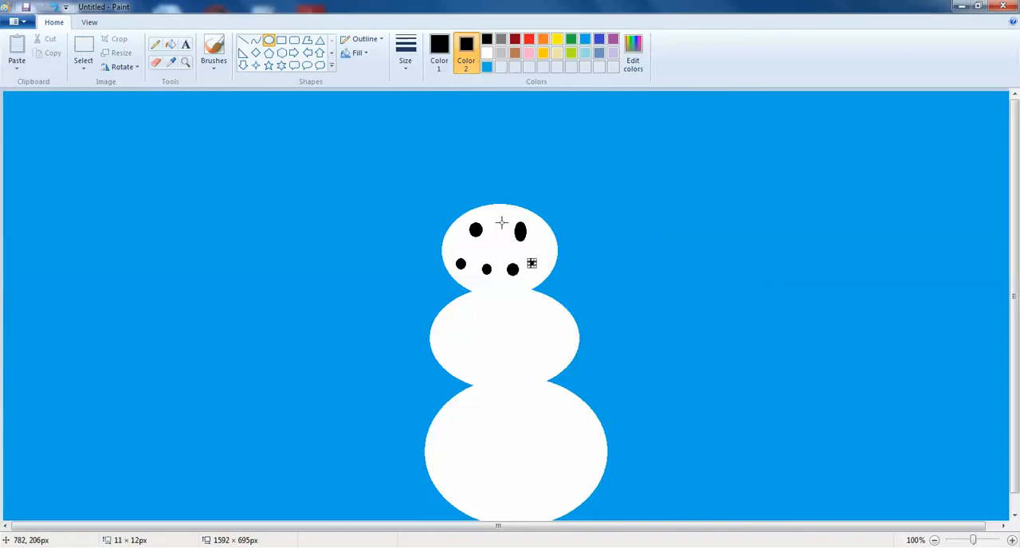
left_click(543, 53)
left_click(494, 41)
left_click(580, 186)
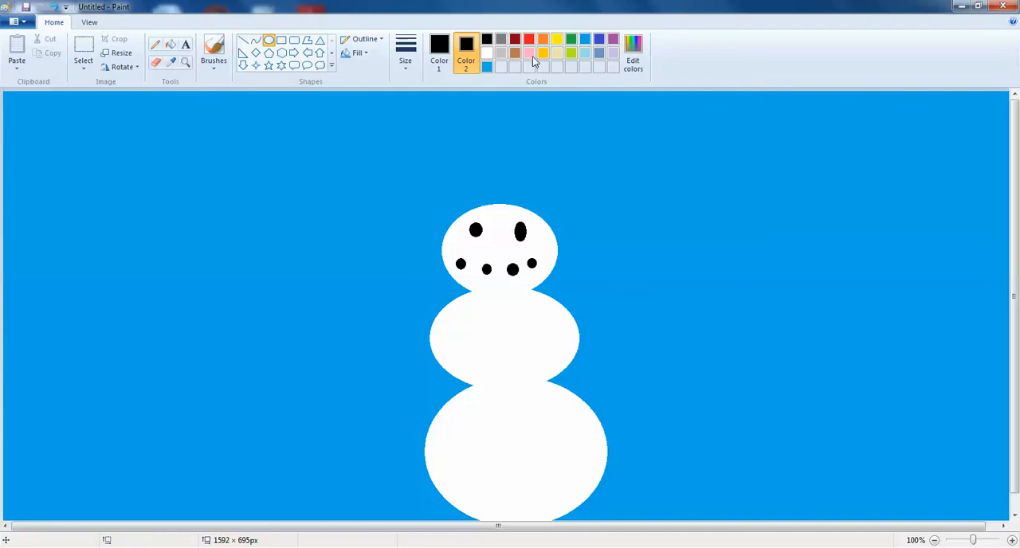
Step: Set both colors to gold and draw a long flat oval nose, about 149 × 19 px, extending left from the face
left_click(543, 53)
left_click(440, 55)
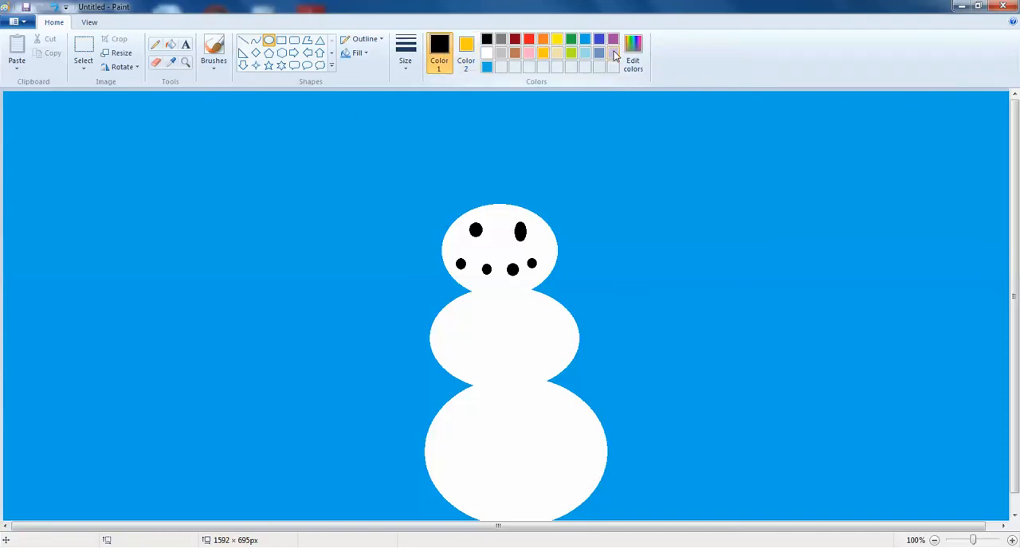
left_click(543, 53)
left_click_drag(495, 244, 398, 255)
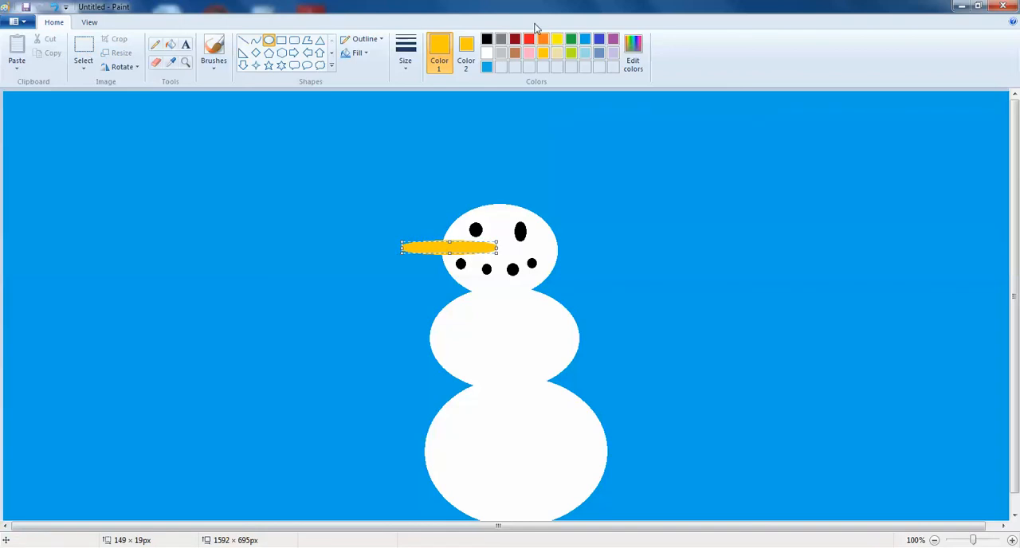
left_click(545, 151)
Step: Set both colors to brown and draw a long thin oval arm on each side of the middle ball, the left one about 293 × 21 px
left_click(515, 53)
left_click(467, 54)
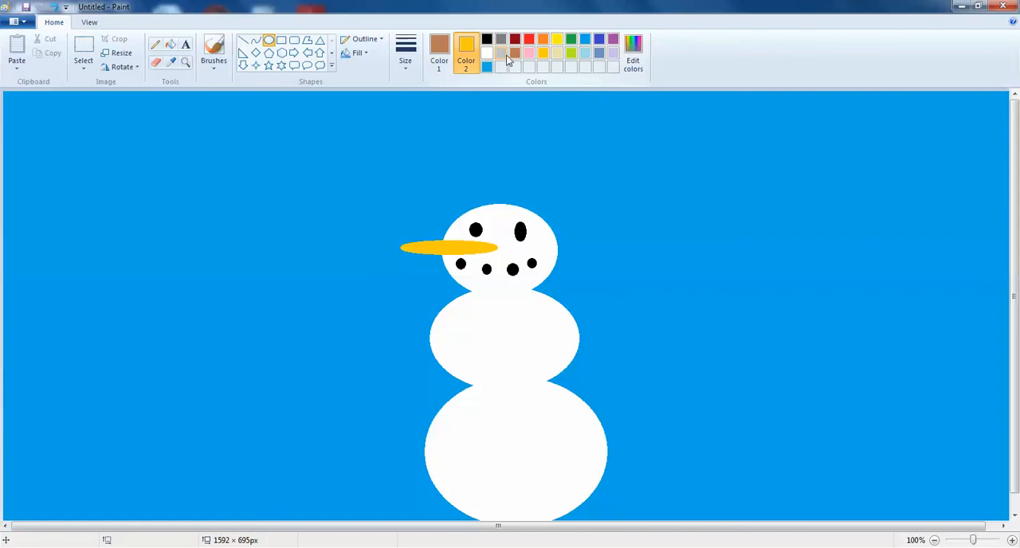
left_click(515, 53)
left_click_drag(568, 313, 733, 329)
left_click_drag(435, 329, 247, 341)
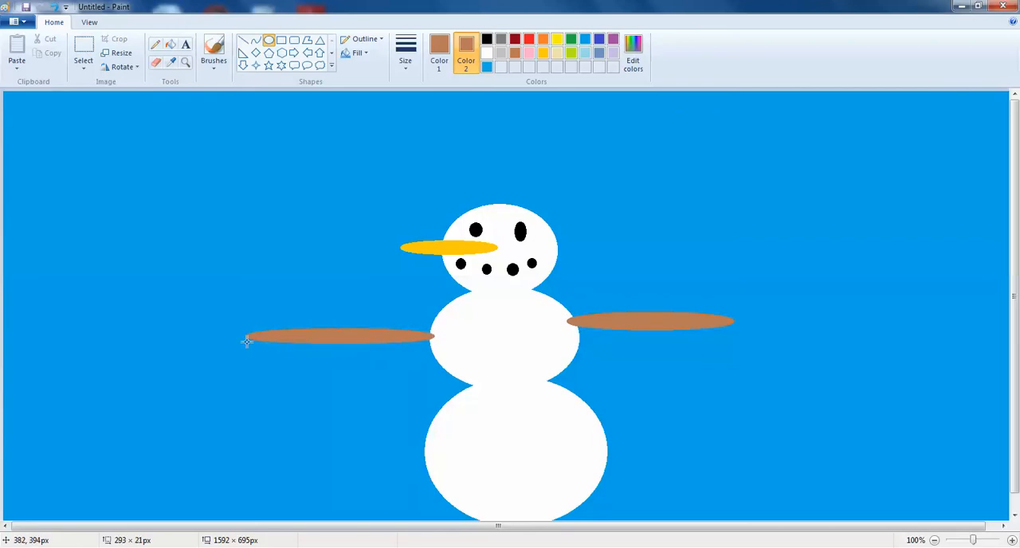
Step: Add one upward and one downward narrow brown oval twig to each of the snowman's arms
mouse_move(282, 296)
left_mouse_down()
mouse_move(290, 335)
mouse_move(319, 351)
mouse_move(327, 388)
left_mouse_up()
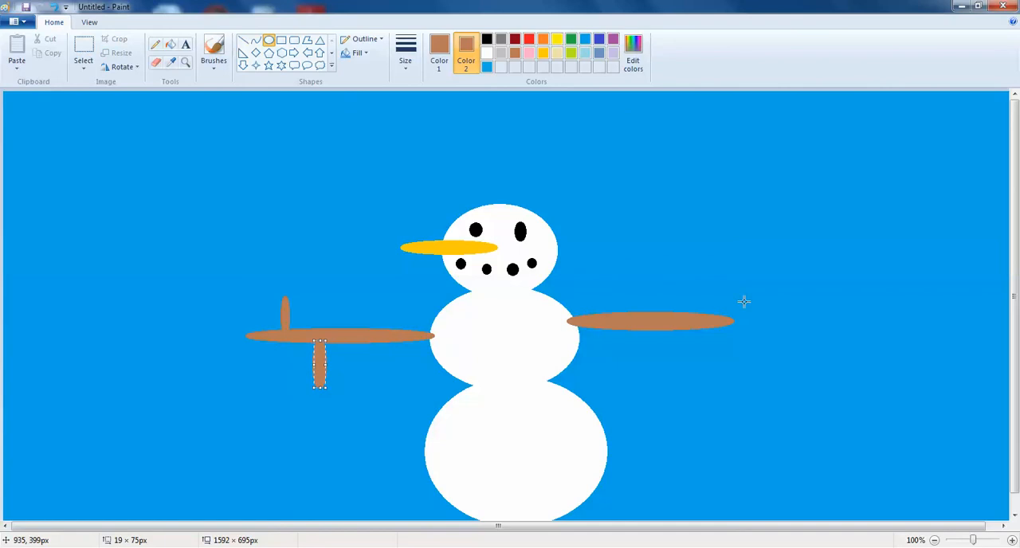
mouse_move(630, 283)
left_mouse_down()
mouse_move(641, 315)
mouse_move(693, 341)
mouse_move(695, 366)
left_mouse_up()
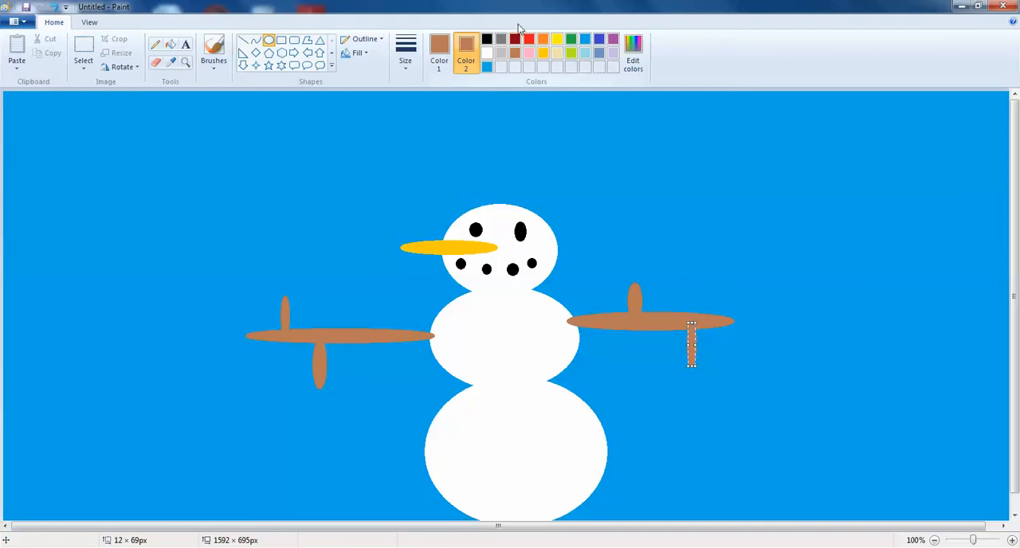
left_click(595, 160)
Step: Draw three red oval buttons with black outlines down the snowman's front, two on the middle ball and one on the base
left_click(529, 39)
left_click(529, 39)
left_click(487, 39)
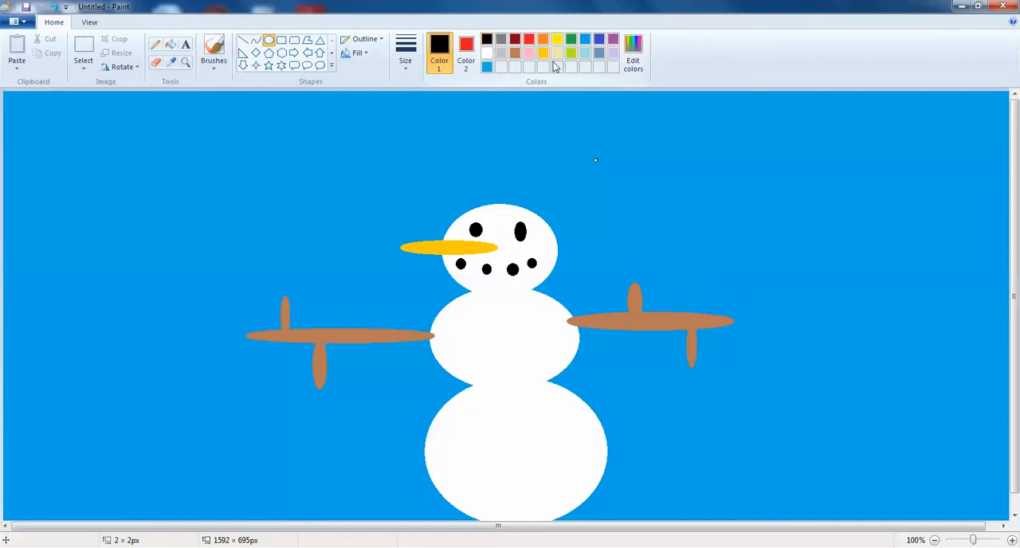
mouse_move(485, 305)
left_mouse_down()
mouse_move(505, 323)
mouse_move(510, 375)
left_mouse_up()
left_click_drag(487, 406, 523, 436)
left_click(483, 139)
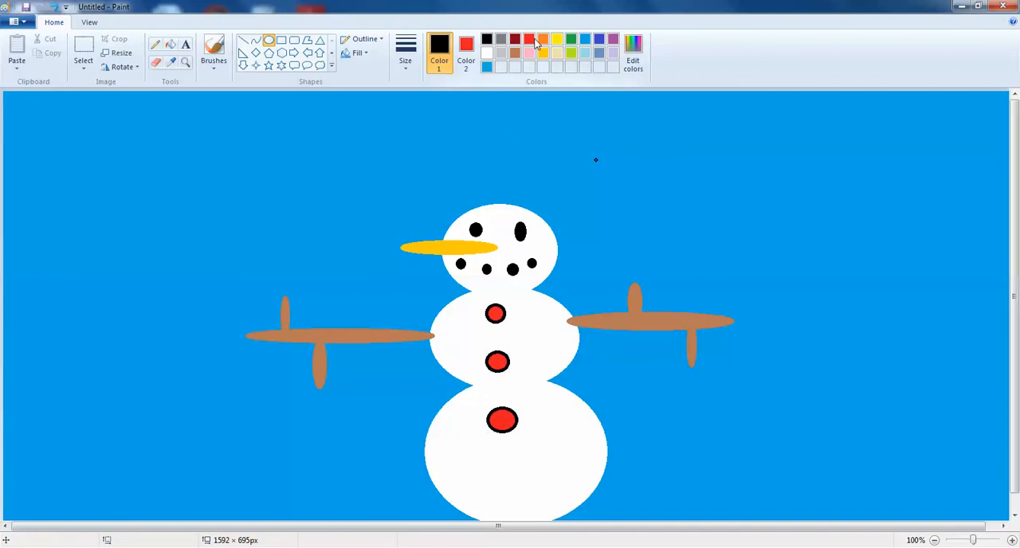
Step: Draw a solid black hat on the snowman's head from a round oval crown and a wide flat oval brim
left_click(466, 54)
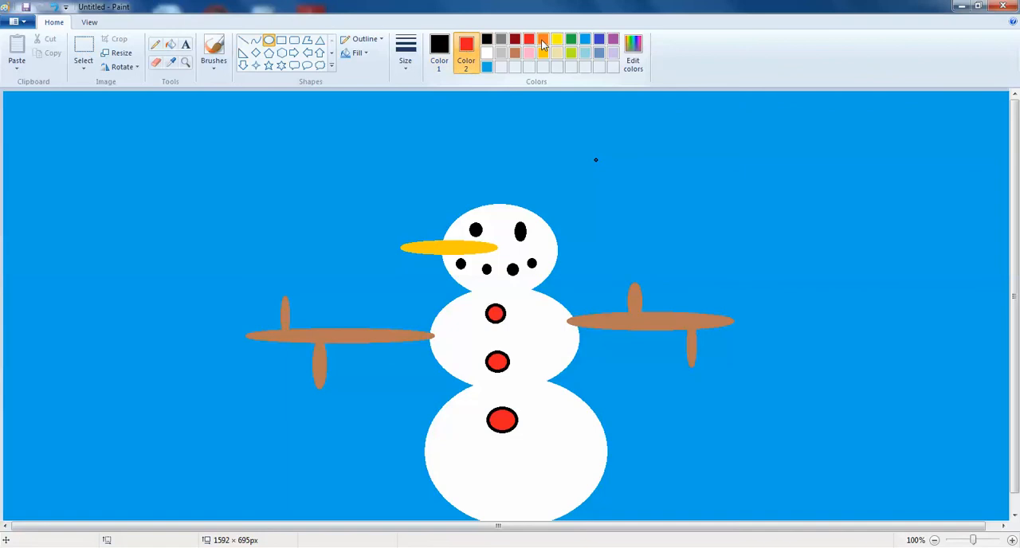
left_click(487, 39)
left_click_drag(456, 137, 544, 216)
left_click_drag(414, 201, 587, 221)
left_click(637, 182)
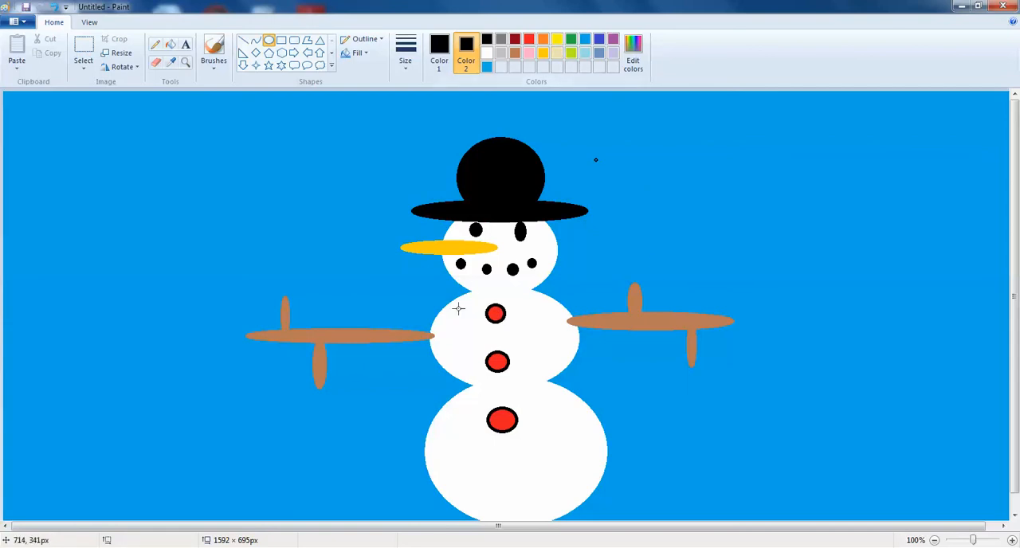
Step: Set both colors to red and draw a scarf with a flat oval around the neck and a long oval hanging at the left
left_click(528, 40)
left_click(439, 52)
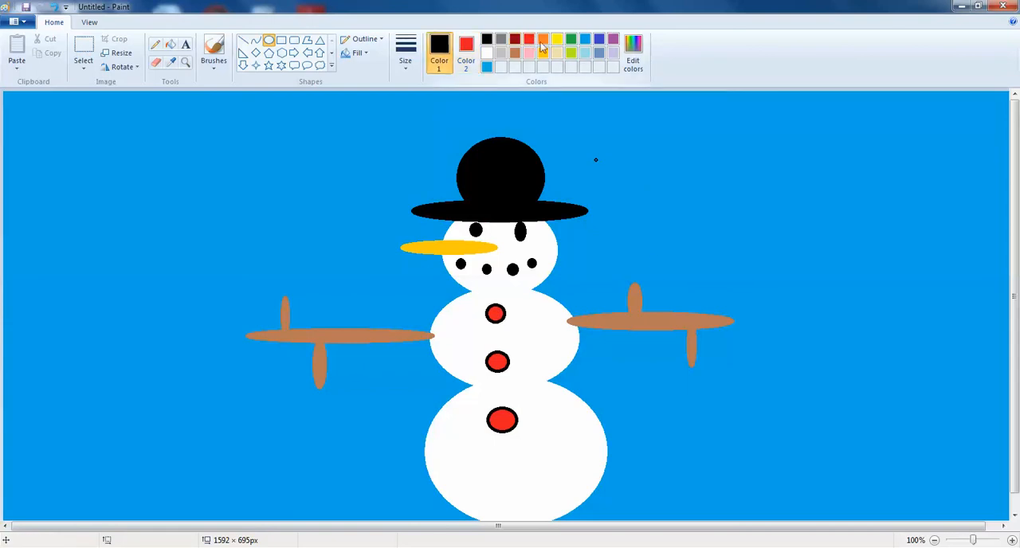
left_click(529, 39)
mouse_move(557, 281)
left_mouse_down()
mouse_move(524, 299)
mouse_move(436, 301)
left_mouse_up()
left_click_drag(461, 404, 439, 291)
left_click(757, 143)
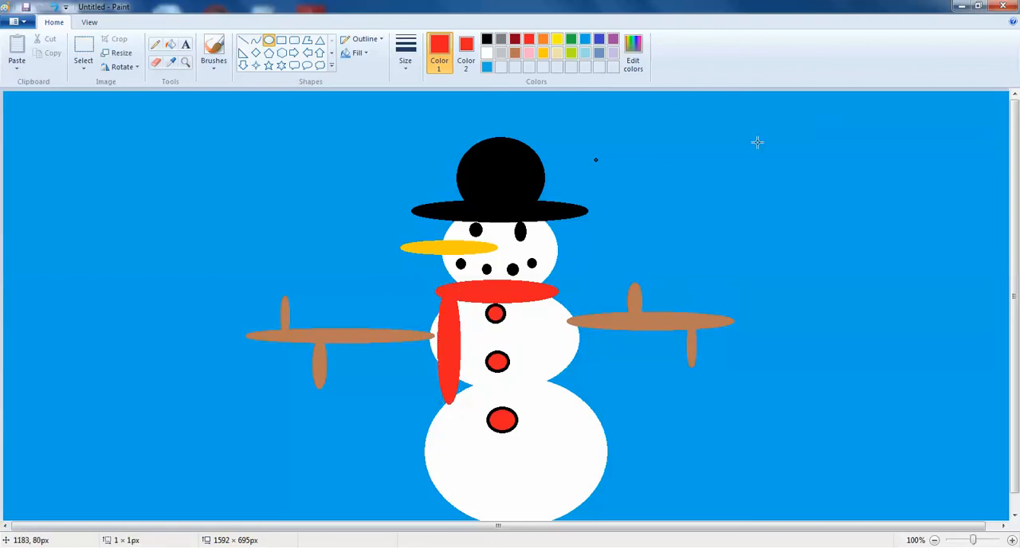